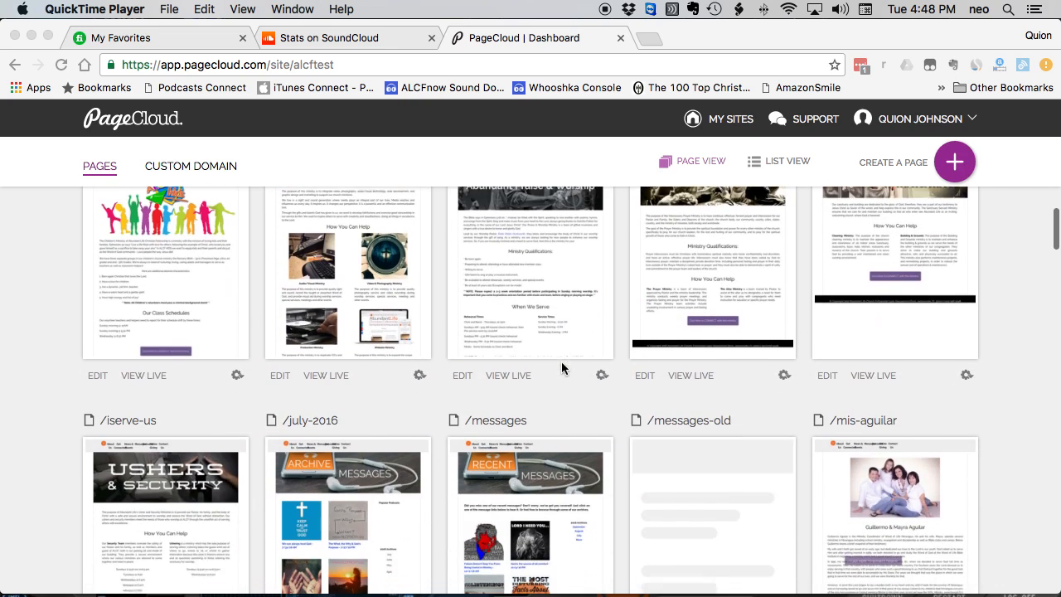
- Open the /messages page of the site for editing
{"action": "scroll", "coordinate": [561, 367], "scroll_direction": "down", "scroll_amount": 1}
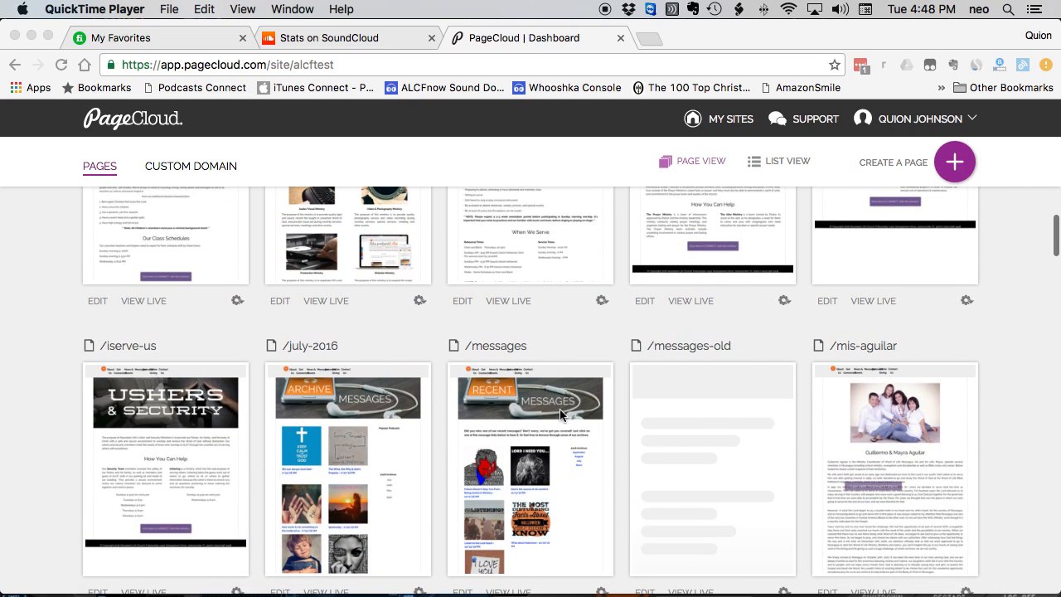
{"action": "scroll", "coordinate": [561, 409], "scroll_direction": "down", "scroll_amount": 1}
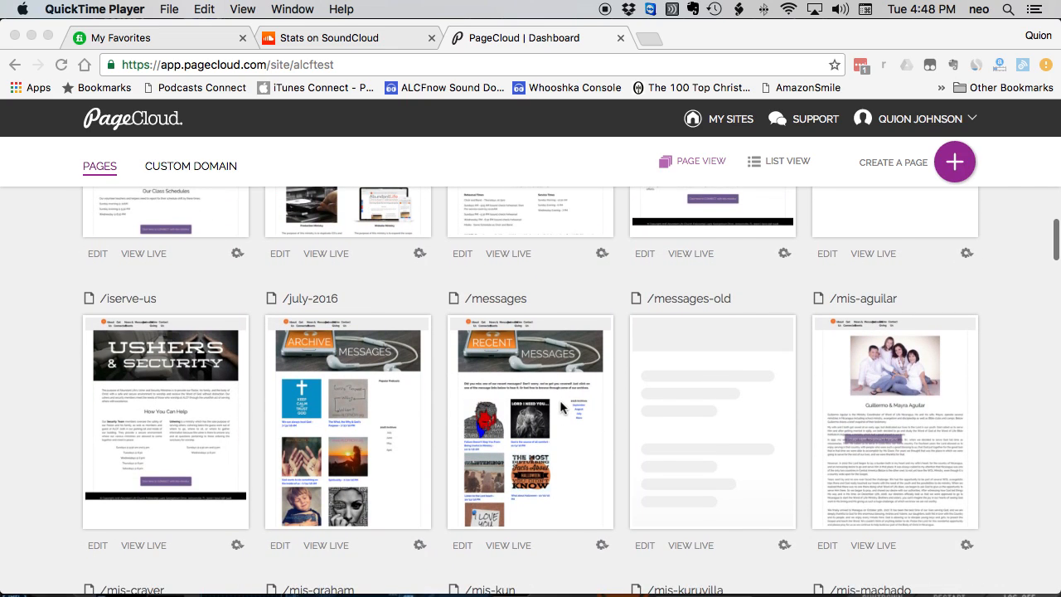
{"action": "left_click", "coordinate": [516, 399]}
{"action": "left_click", "coordinate": [507, 379]}
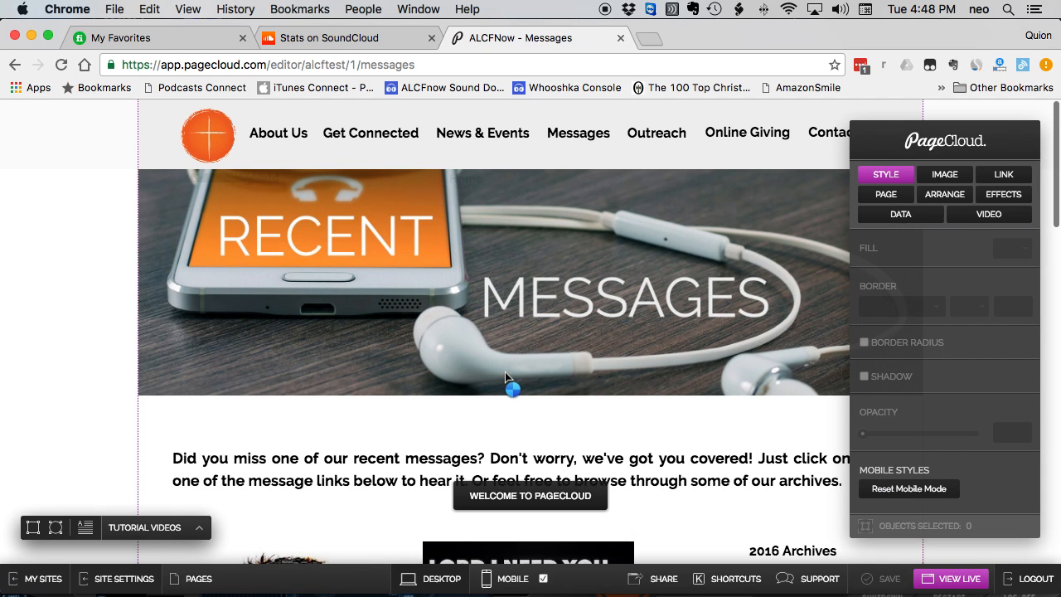
{"action": "left_click", "coordinate": [507, 379]}
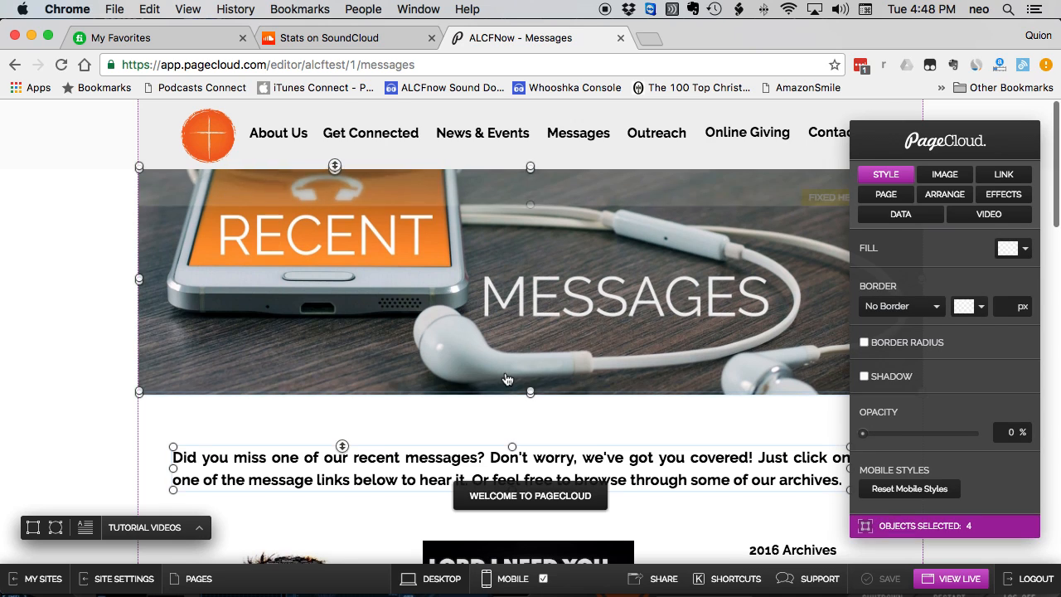
{"action": "scroll", "coordinate": [508, 379], "scroll_direction": "down", "scroll_amount": 1}
{"action": "scroll", "coordinate": [507, 379], "scroll_direction": "up", "scroll_amount": 3}
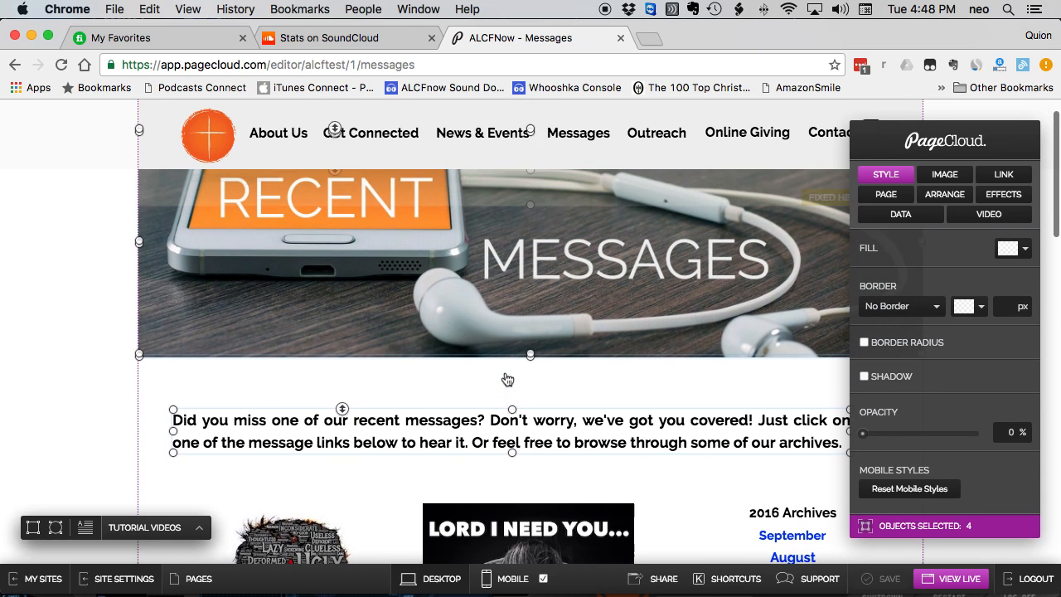
{"action": "scroll", "coordinate": [507, 379], "scroll_direction": "down", "scroll_amount": 1}
{"action": "scroll", "coordinate": [507, 378], "scroll_direction": "up", "scroll_amount": 2}
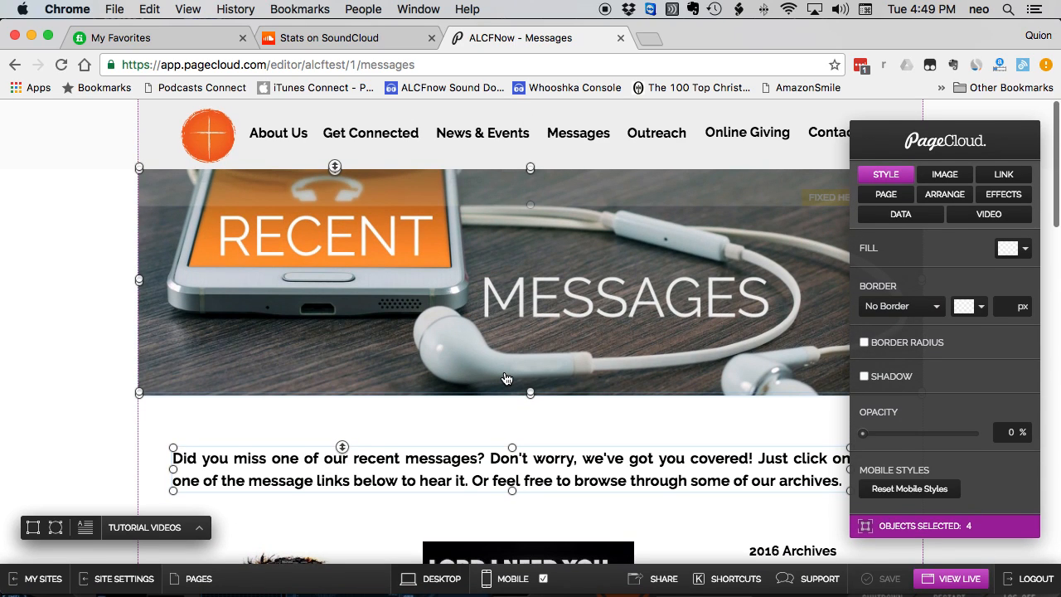
{"action": "key", "text": "Escape"}
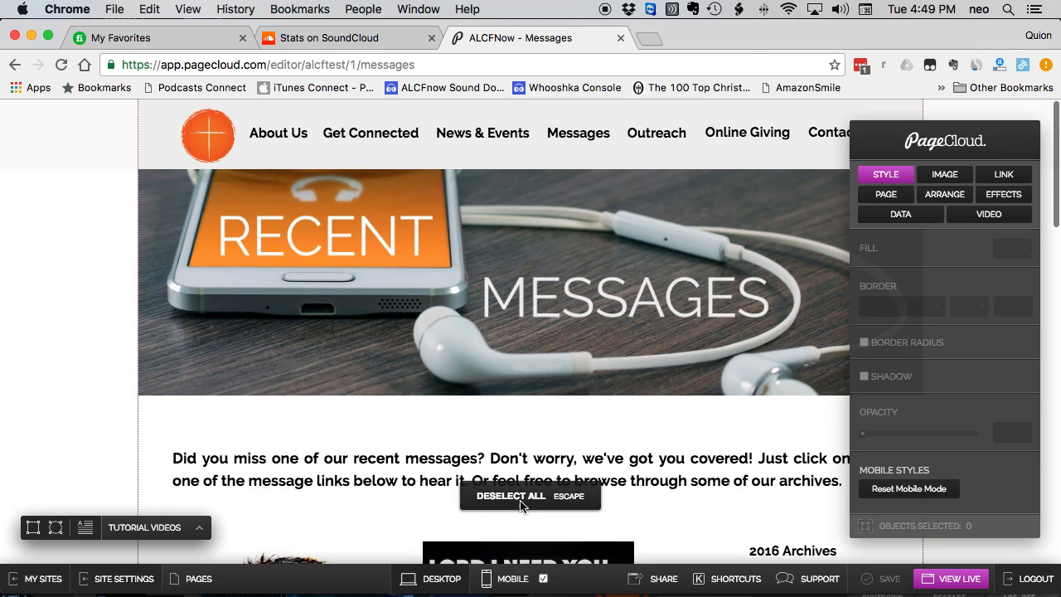
- Delete the faded cross-raising picture above the "Truth to Live By - 9/21/16 PM" caption, keeping the caption
{"action": "scroll", "coordinate": [563, 497], "scroll_direction": "down", "scroll_amount": 5}
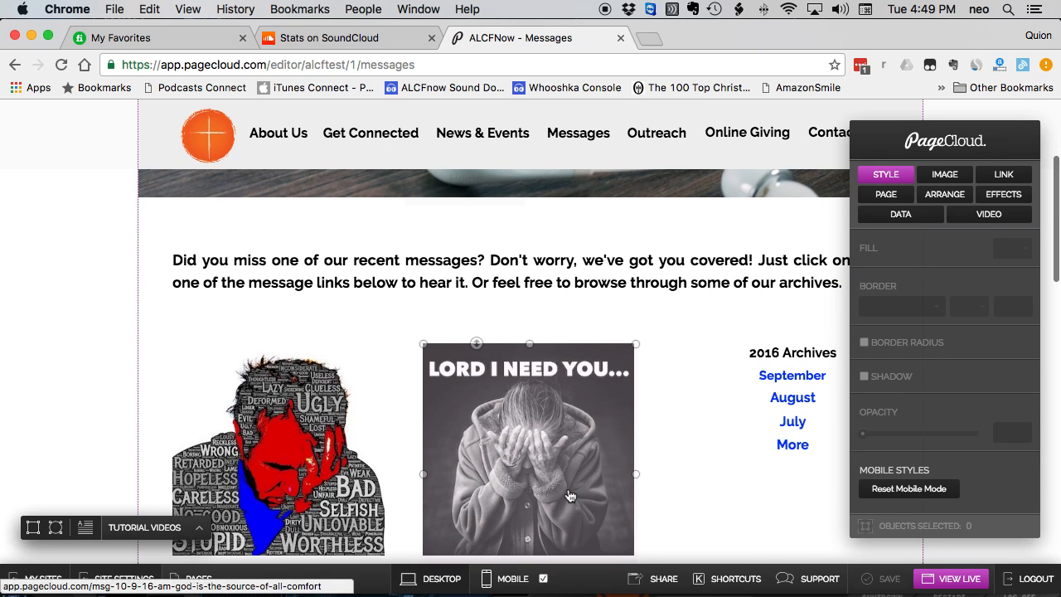
{"action": "scroll", "coordinate": [569, 495], "scroll_direction": "down", "scroll_amount": 9}
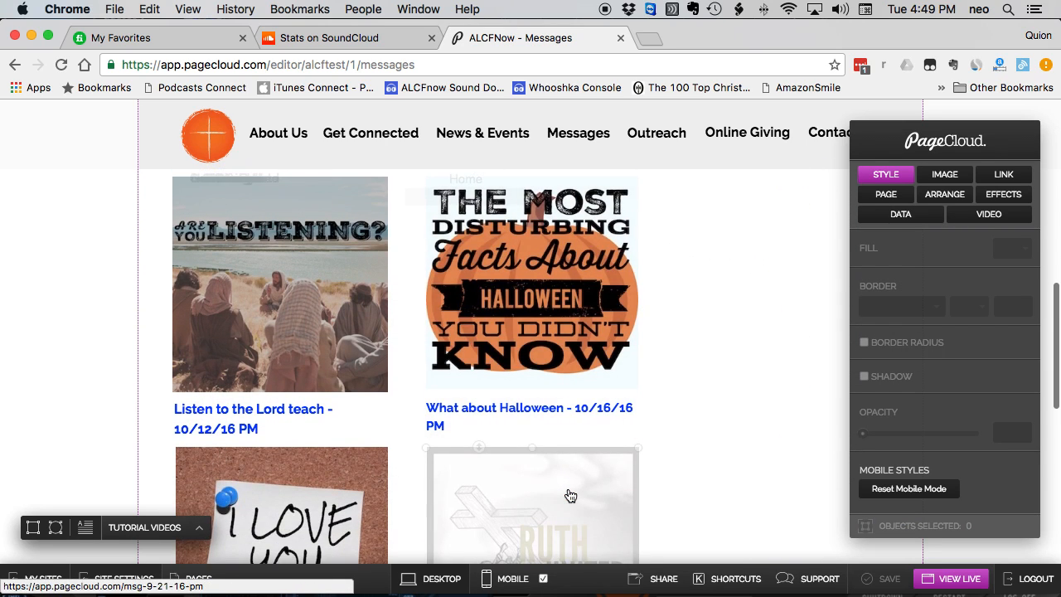
{"action": "scroll", "coordinate": [569, 495], "scroll_direction": "down", "scroll_amount": 2}
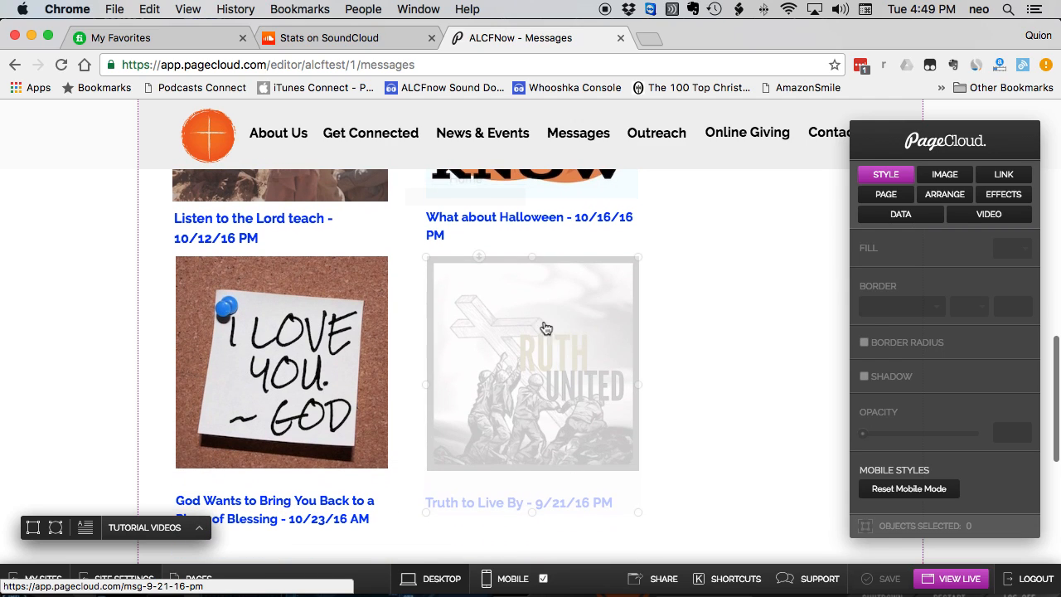
{"action": "scroll", "coordinate": [508, 382], "scroll_direction": "down", "scroll_amount": 2}
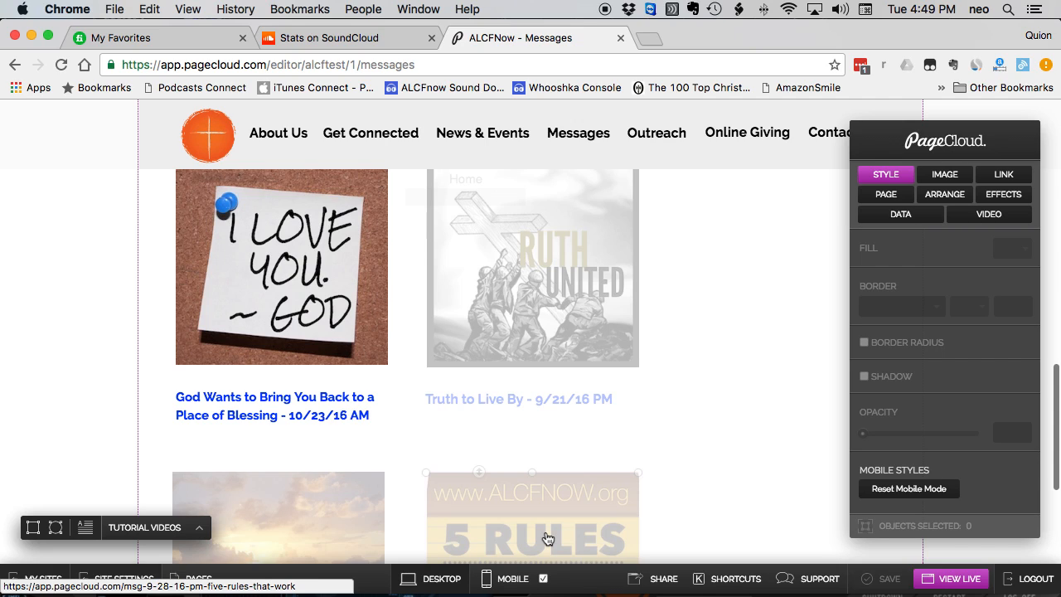
{"action": "scroll", "coordinate": [540, 386], "scroll_direction": "up", "scroll_amount": 2}
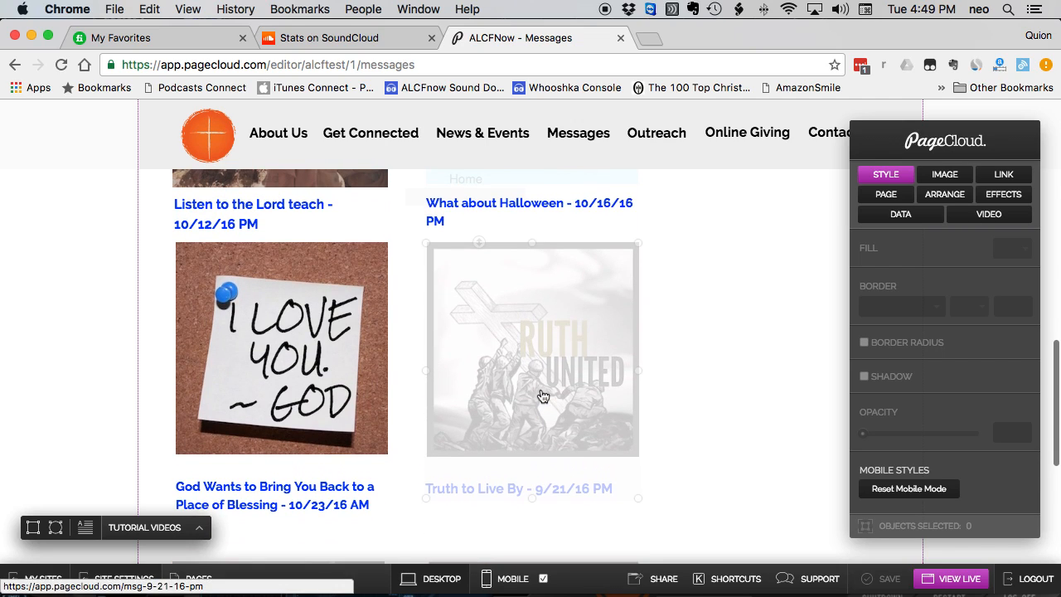
{"action": "left_click", "coordinate": [540, 381]}
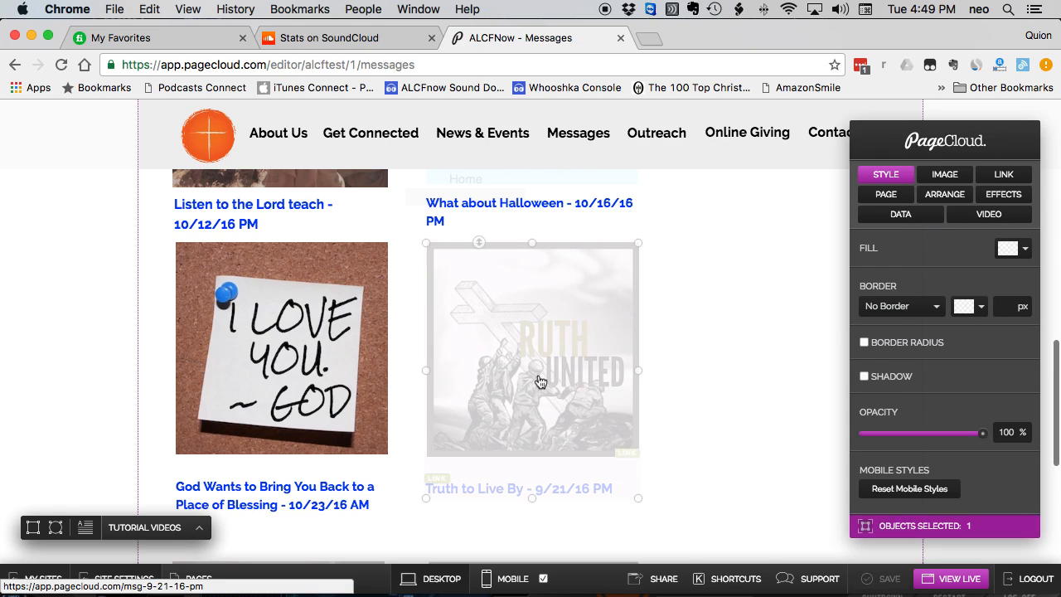
{"action": "left_click", "coordinate": [539, 381]}
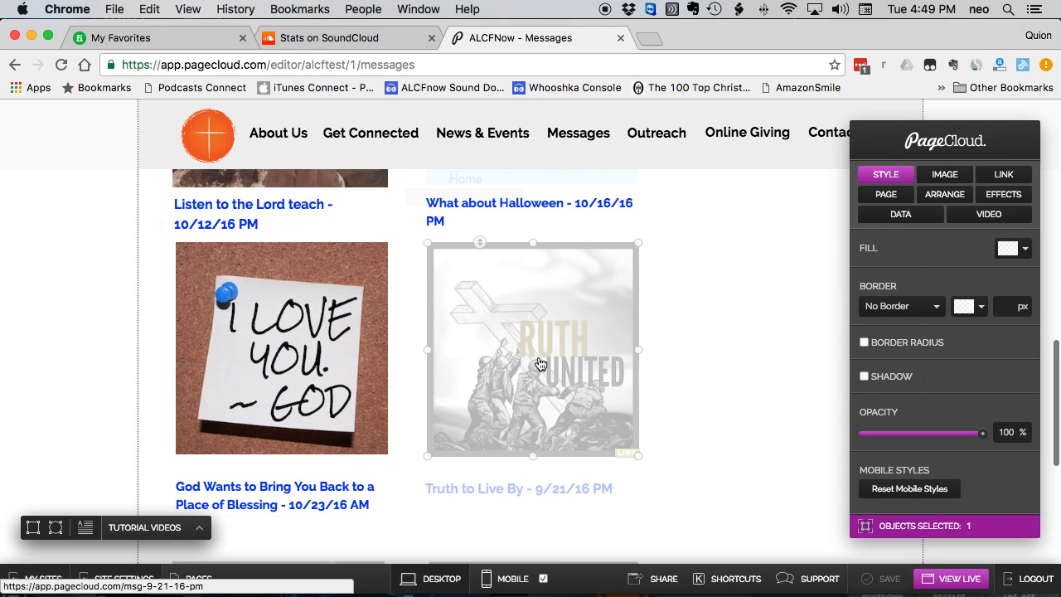
{"action": "key", "text": "Delete"}
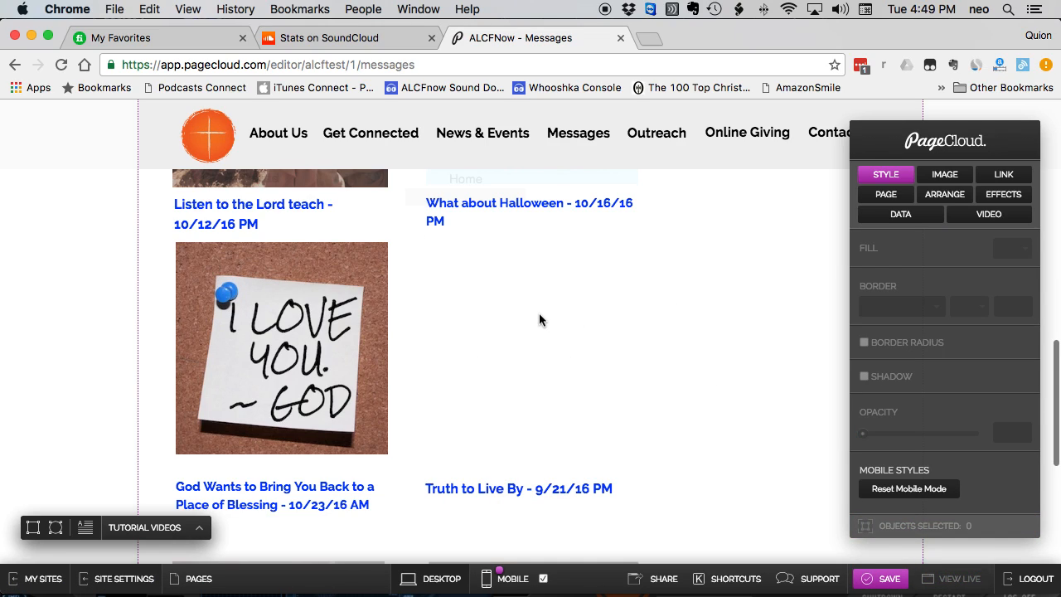
- Switch to Finder and select "10-30-16-am-you-need-to-love-people - Copy.jpeg" in Dropbox's ALCF web > Misc pictures folder
{"action": "key", "text": "ctrl+Up"}
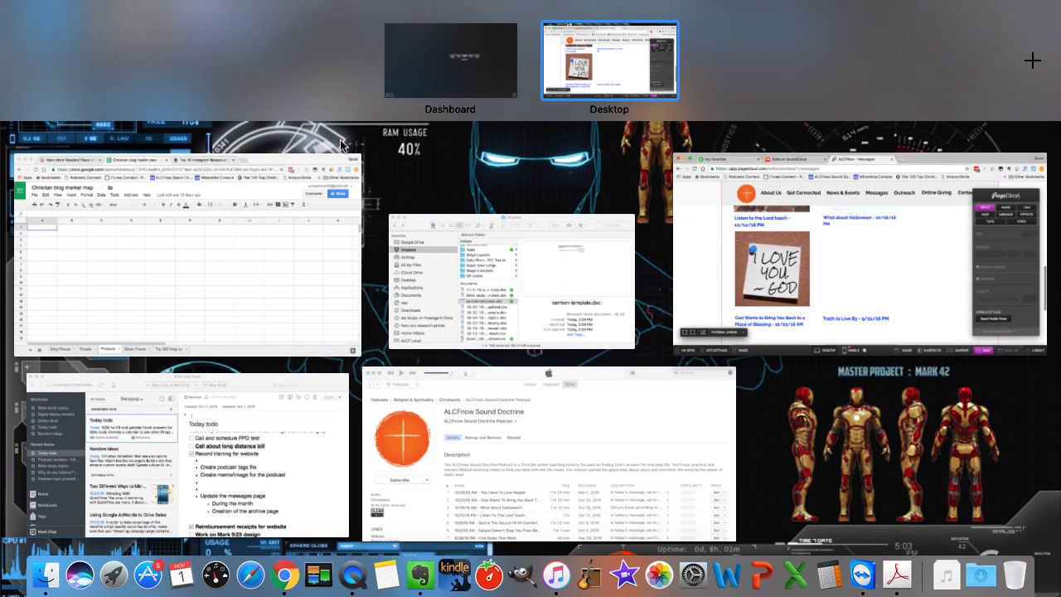
{"action": "left_click", "coordinate": [489, 323]}
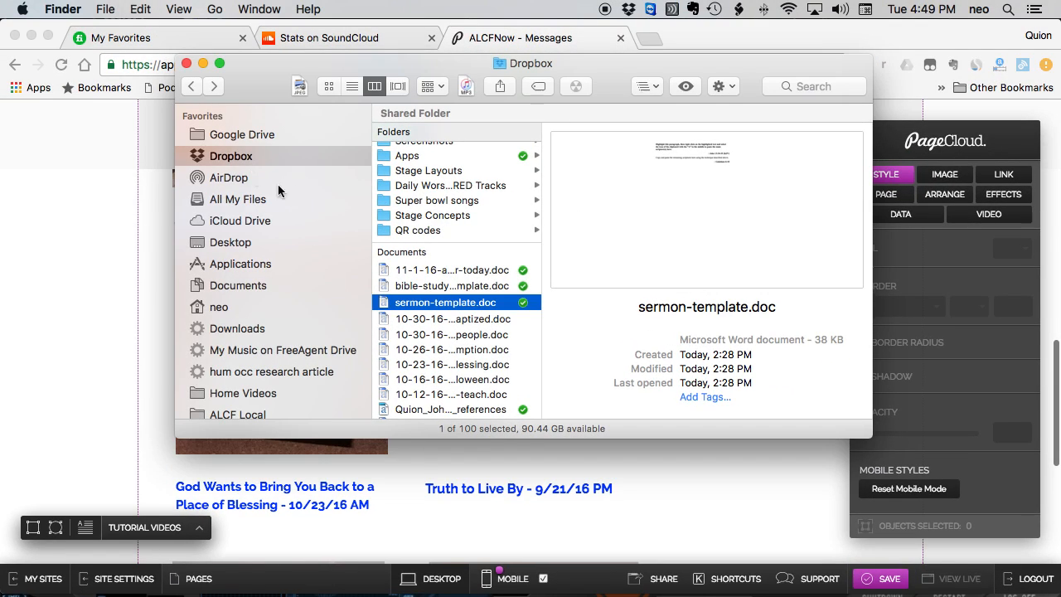
{"action": "left_click", "coordinate": [292, 158]}
{"action": "scroll", "coordinate": [408, 169], "scroll_direction": "up", "scroll_amount": 5}
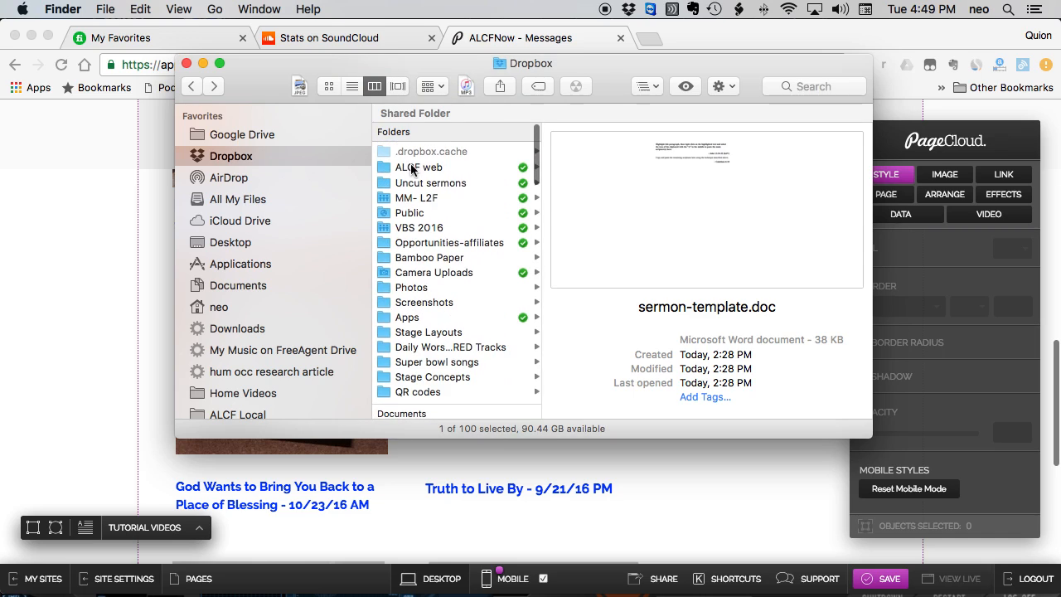
{"action": "left_click", "coordinate": [410, 168]}
{"action": "left_click", "coordinate": [597, 183]}
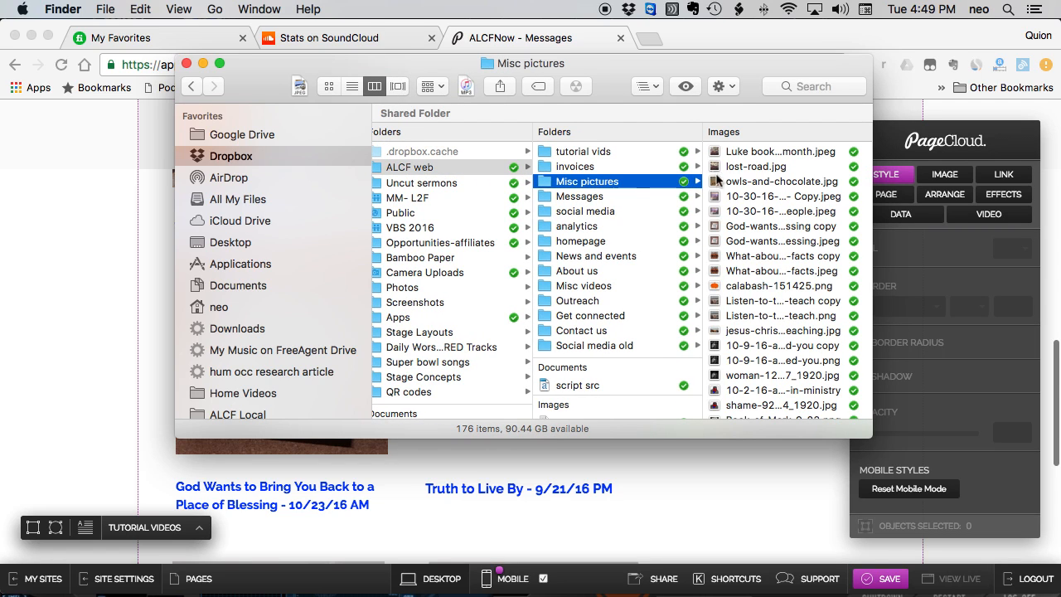
{"action": "left_click", "coordinate": [759, 212]}
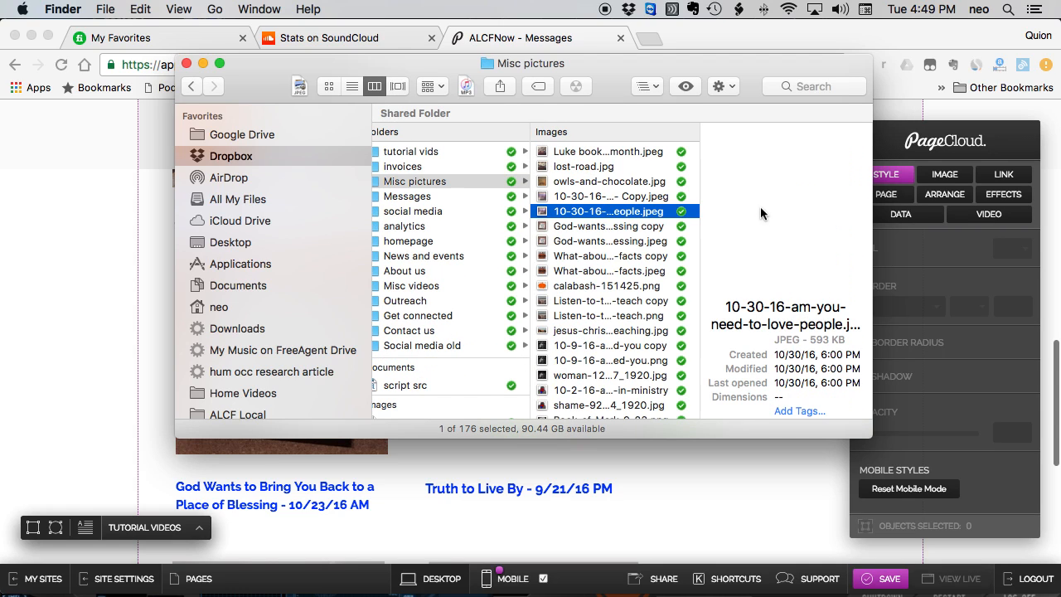
{"action": "left_click", "coordinate": [608, 198]}
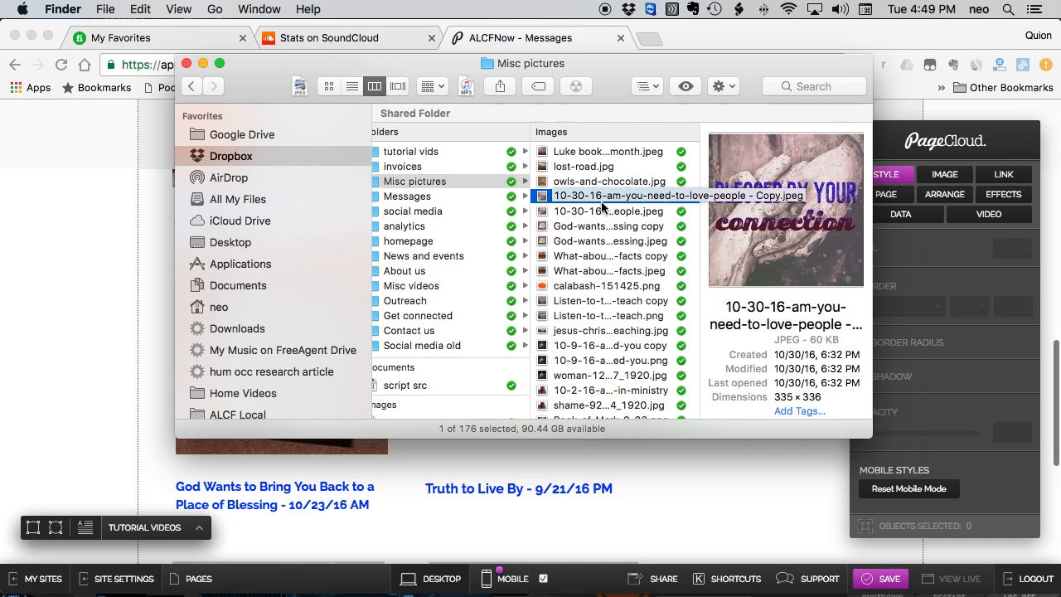
- Add the selected picture file to the Messages page and move it into the empty slot above the "Truth to Live By" caption
{"action": "left_click_drag", "start_coordinate": [603, 202], "coordinate": [690, 469]}
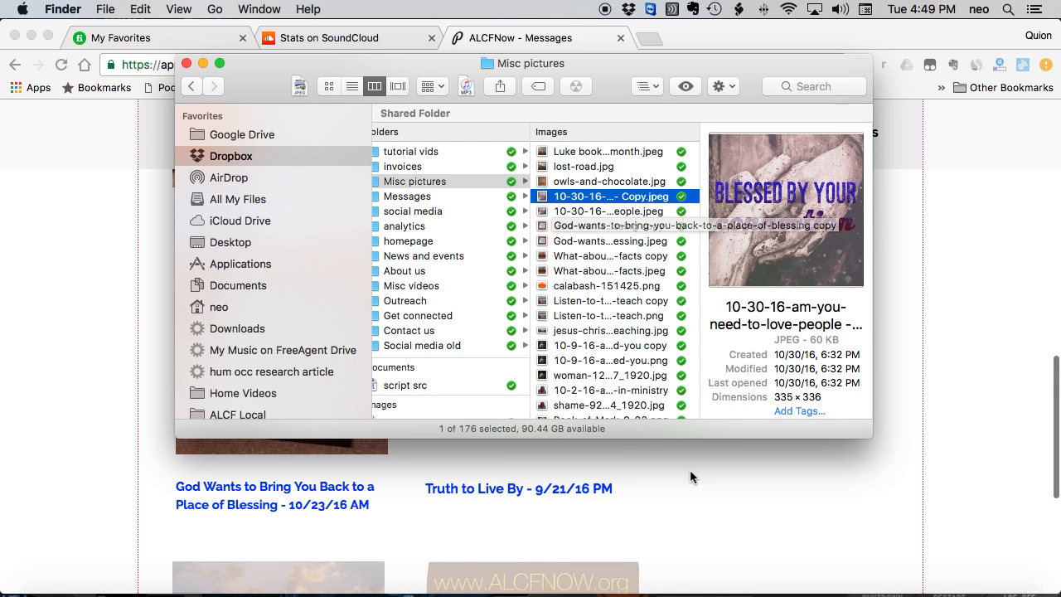
{"action": "left_click", "coordinate": [691, 474]}
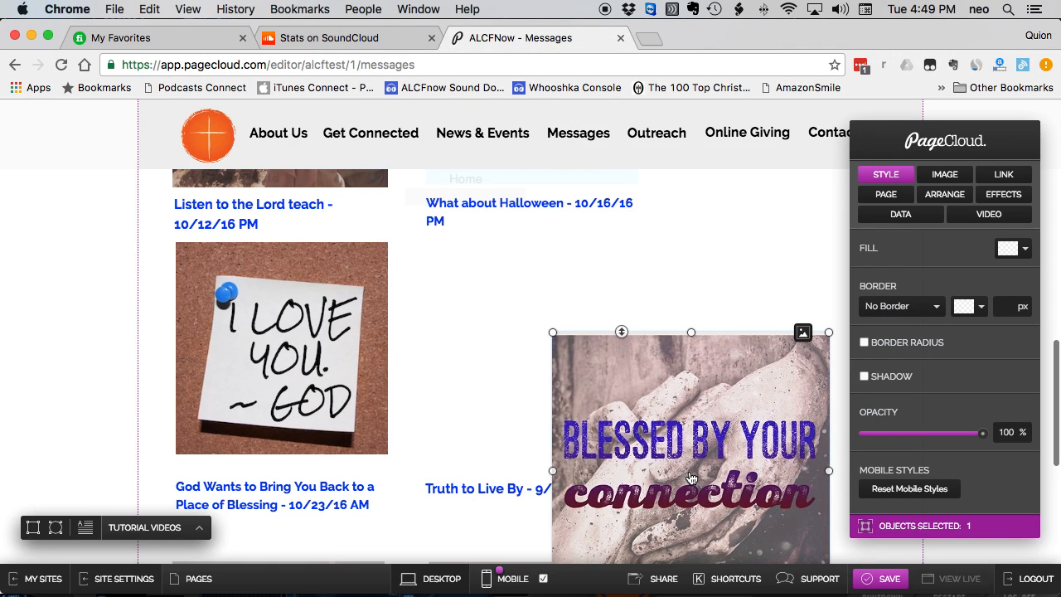
{"action": "left_click_drag", "start_coordinate": [677, 456], "coordinate": [560, 367]}
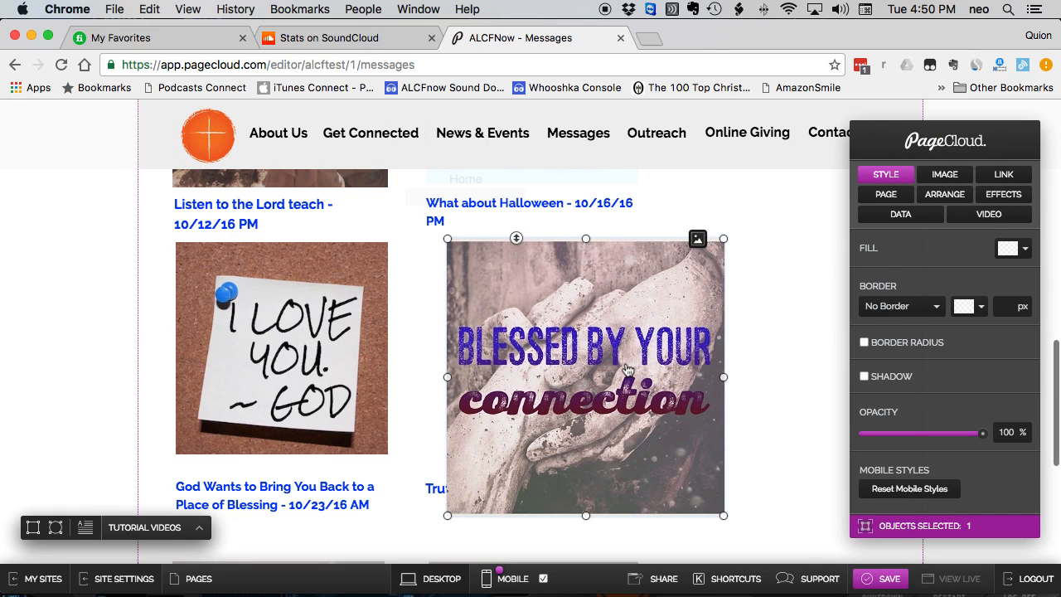
- Shrink the new picture, setting its width and then its height to 256 px, and move it to about left 349 px, top 1210 px
{"action": "left_click_drag", "start_coordinate": [725, 514], "coordinate": [652, 467]}
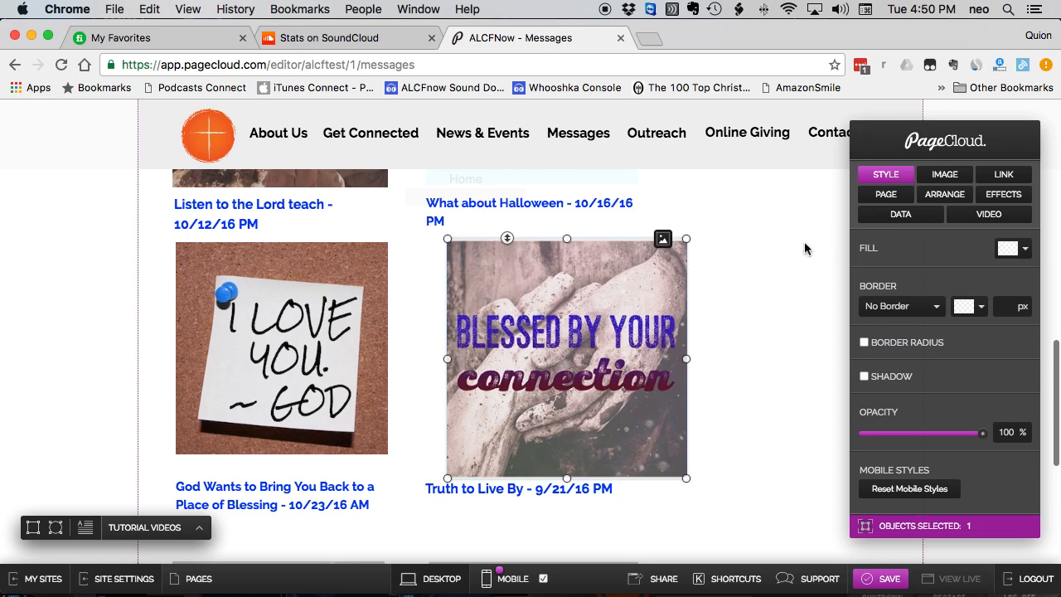
{"action": "left_click", "coordinate": [944, 175]}
{"action": "left_click", "coordinate": [936, 199]}
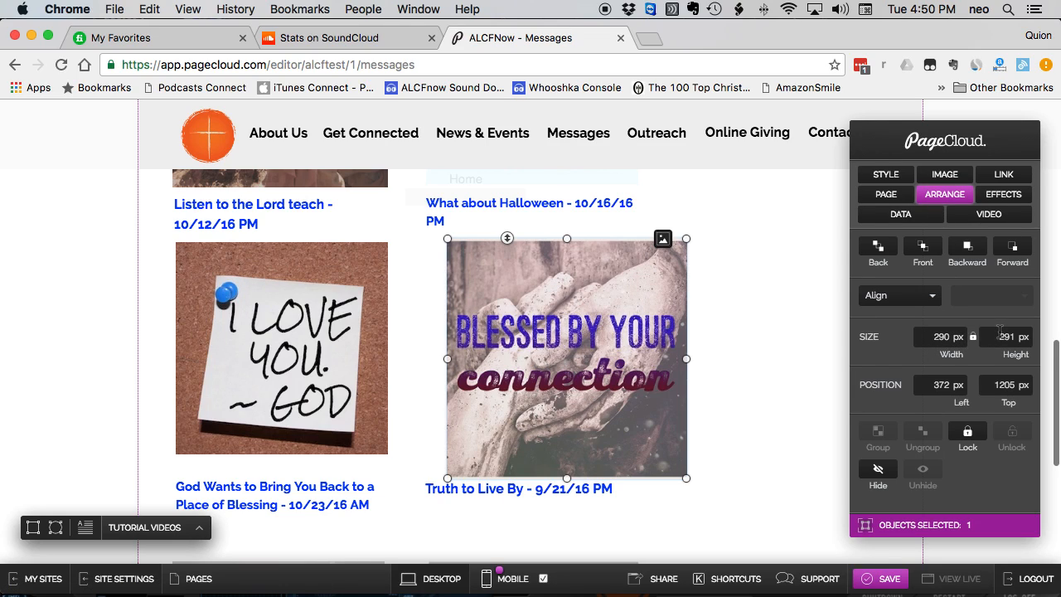
{"action": "left_click", "coordinate": [941, 336]}
{"action": "type", "text": "256"}
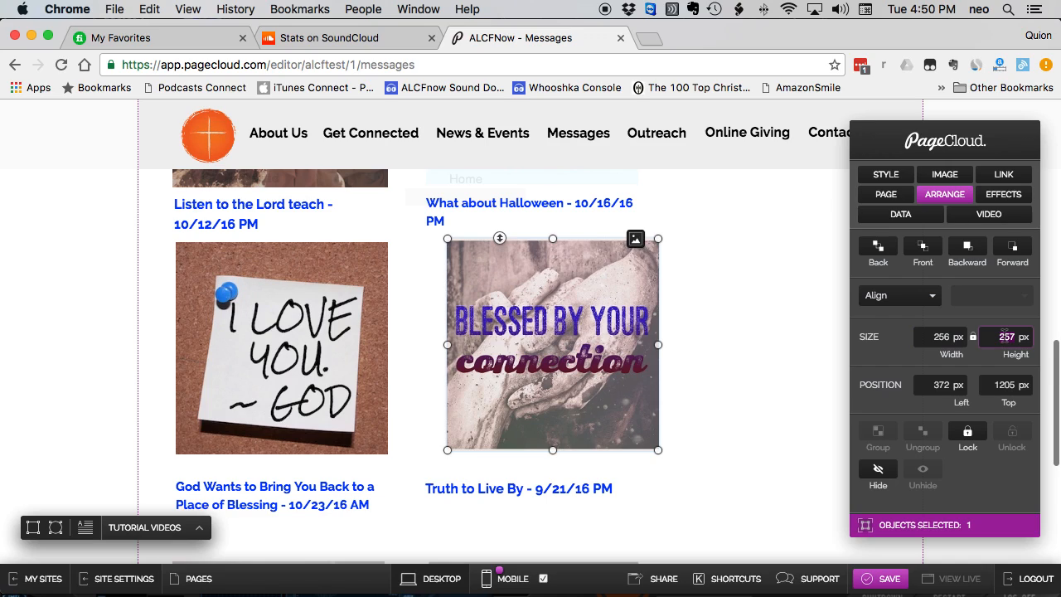
{"action": "type", "text": "256"}
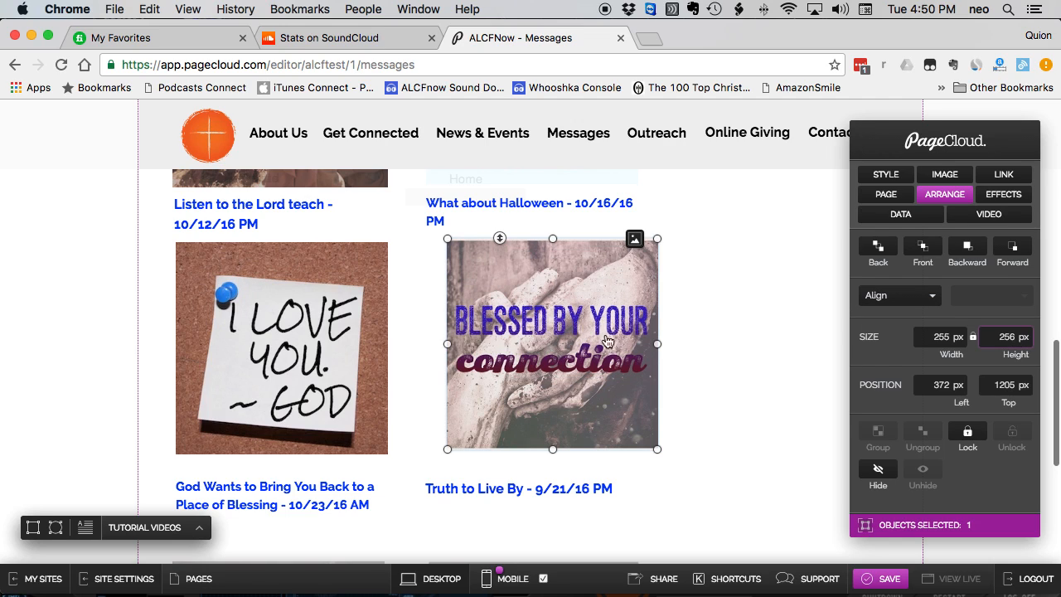
{"action": "mouse_move", "coordinate": [520, 325]}
{"action": "left_mouse_down"}
{"action": "mouse_move", "coordinate": [497, 323]}
{"action": "mouse_move", "coordinate": [509, 330]}
{"action": "left_mouse_up"}
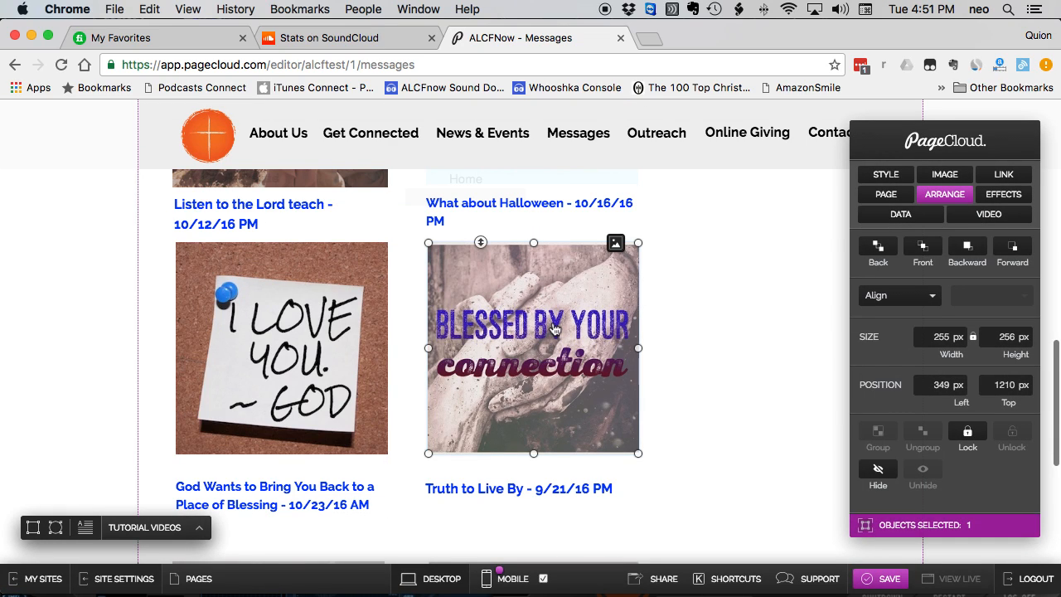
- Hyperlink the new picture to the site page msg-10-30-16-am-you-have-to-love-people
{"action": "left_click", "coordinate": [1003, 177]}
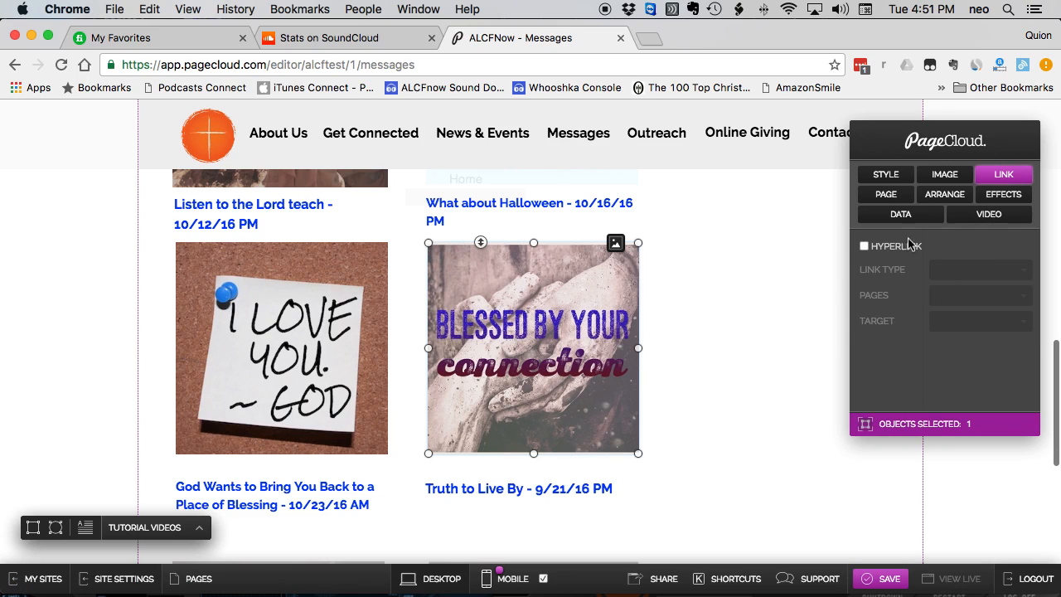
{"action": "left_click", "coordinate": [865, 248]}
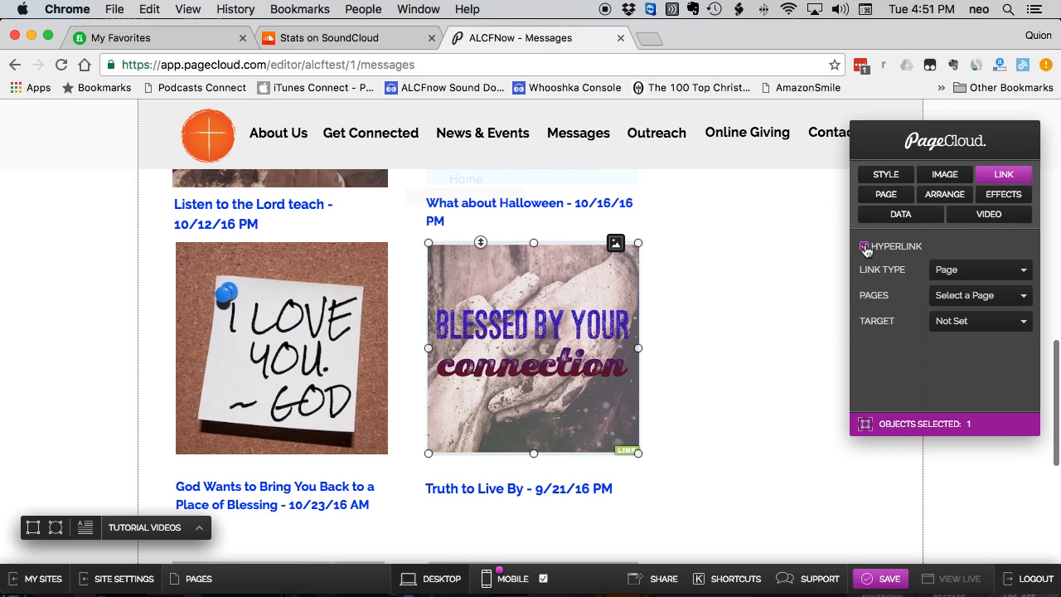
{"action": "left_click", "coordinate": [951, 298]}
{"action": "scroll", "coordinate": [984, 373], "scroll_direction": "down", "scroll_amount": 10}
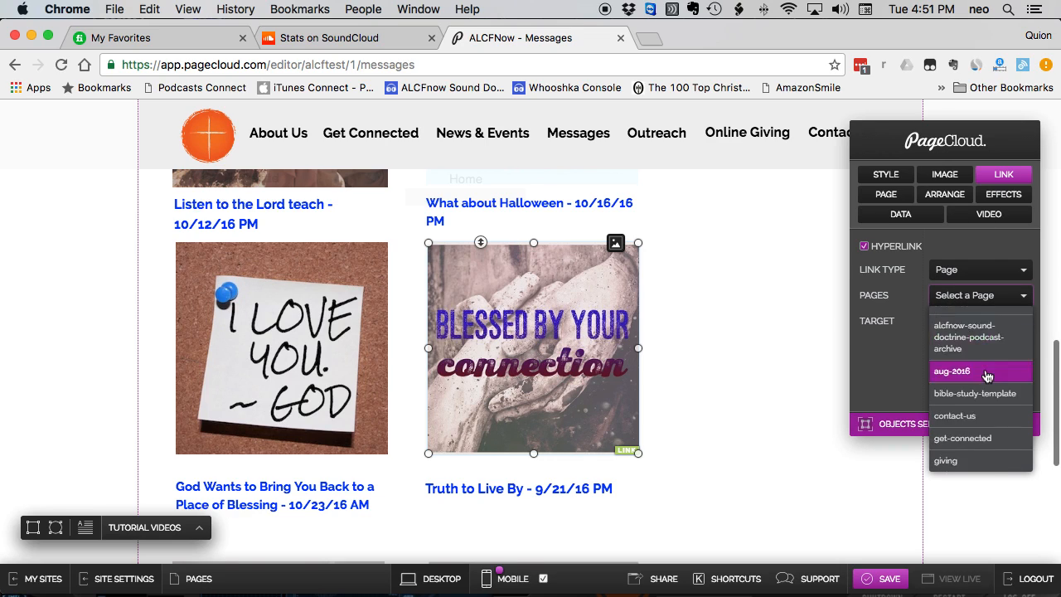
{"action": "scroll", "coordinate": [986, 377], "scroll_direction": "down", "scroll_amount": 4}
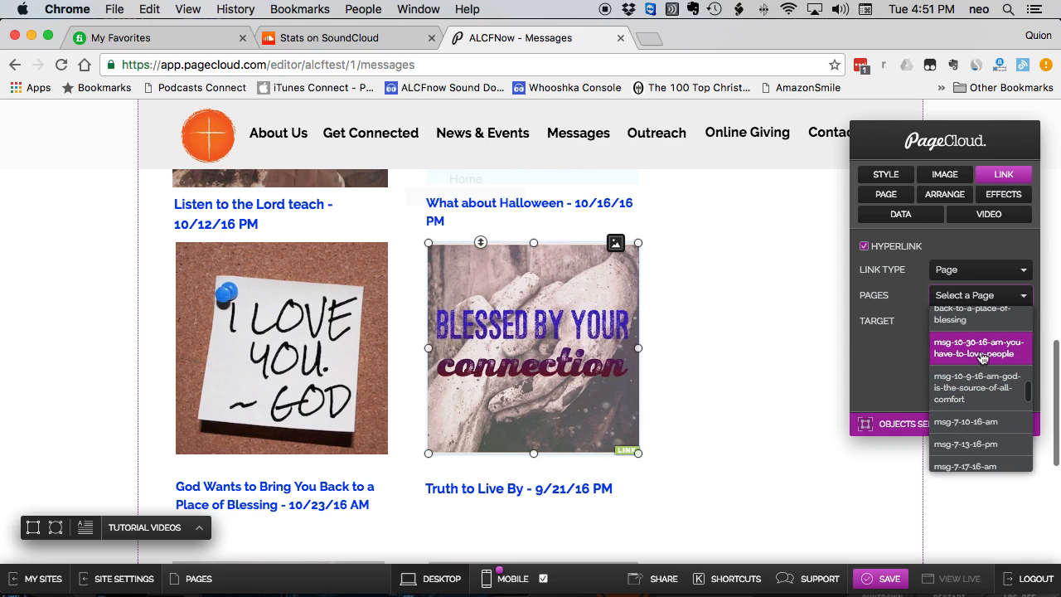
{"action": "left_click", "coordinate": [982, 348]}
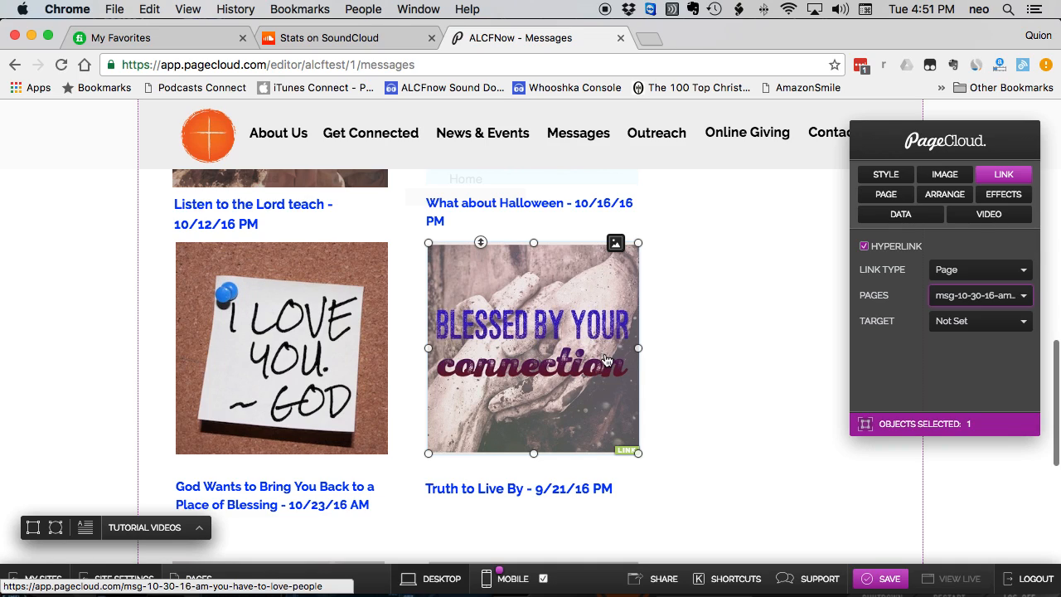
- Relink the whole "Truth to Live By - 9/21/16 PM" caption to the site page msg-10-30-16-am-you-have-to-love-people
{"action": "left_click", "coordinate": [475, 495]}
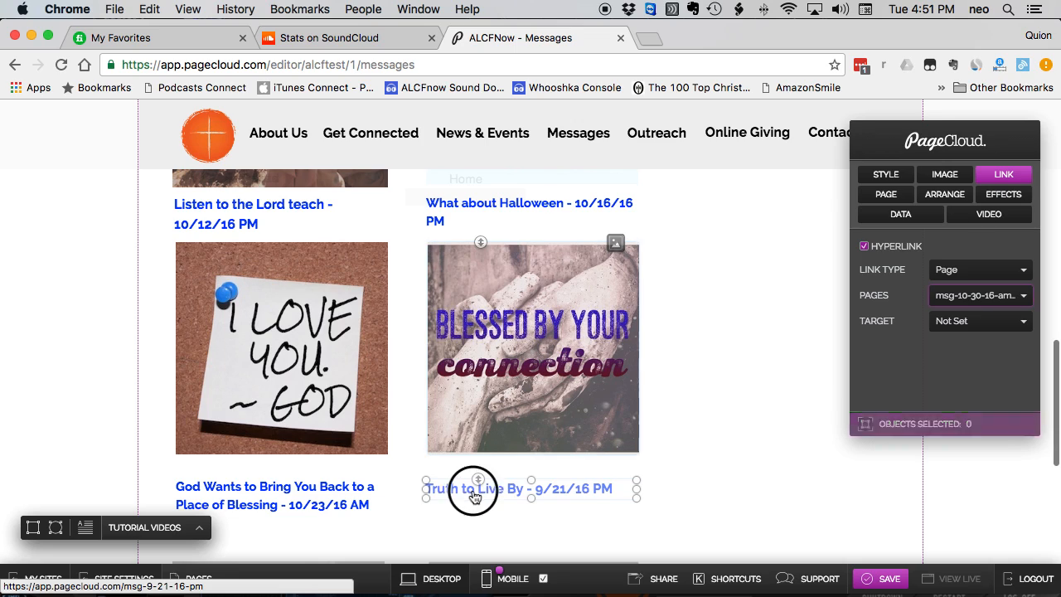
{"action": "left_click_drag", "start_coordinate": [527, 489], "coordinate": [527, 488]}
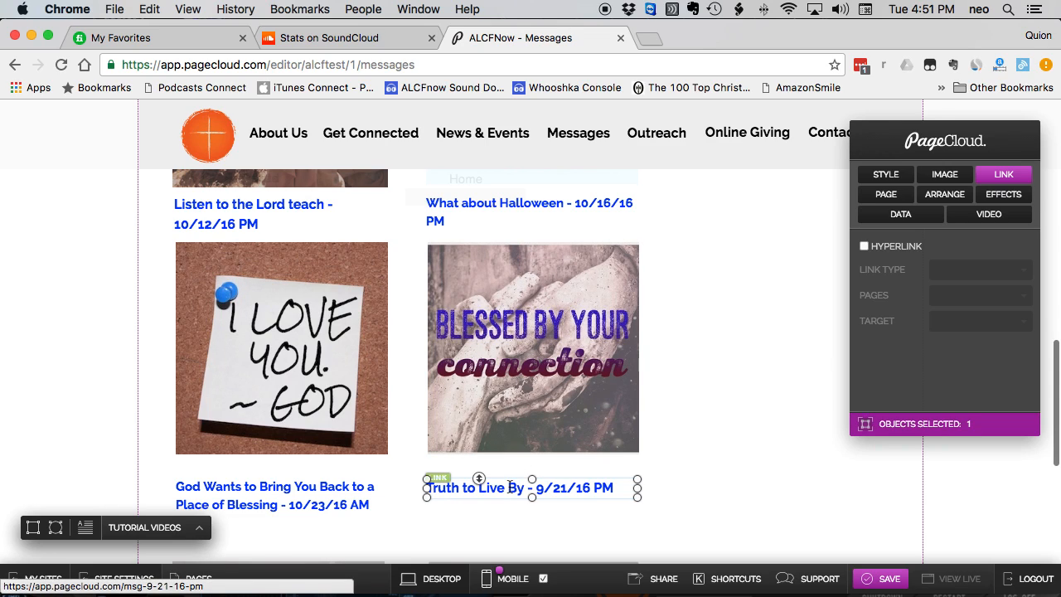
{"action": "key", "text": "super+z"}
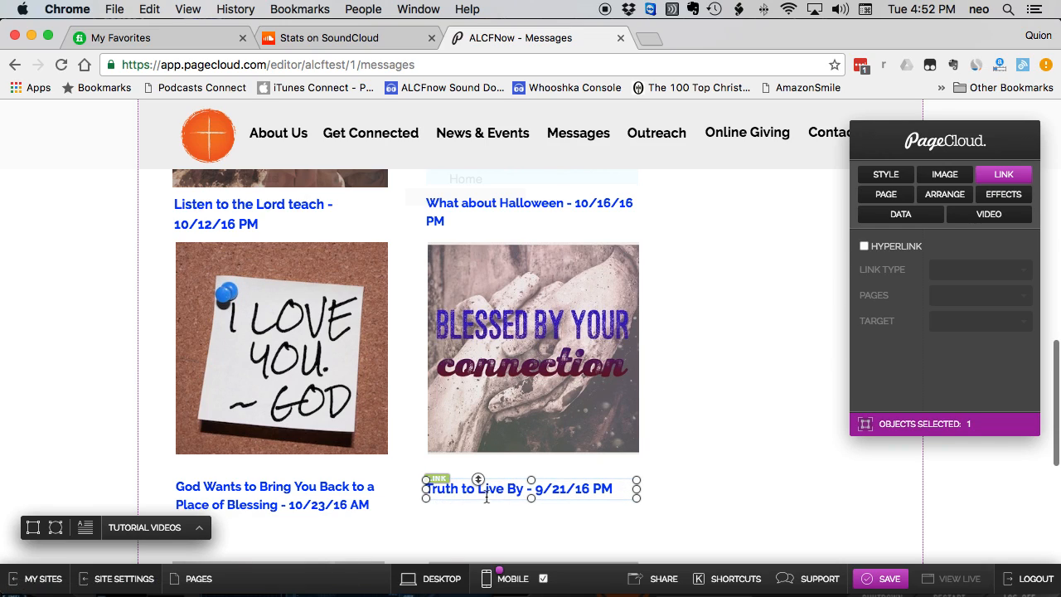
{"action": "double_click", "coordinate": [508, 488]}
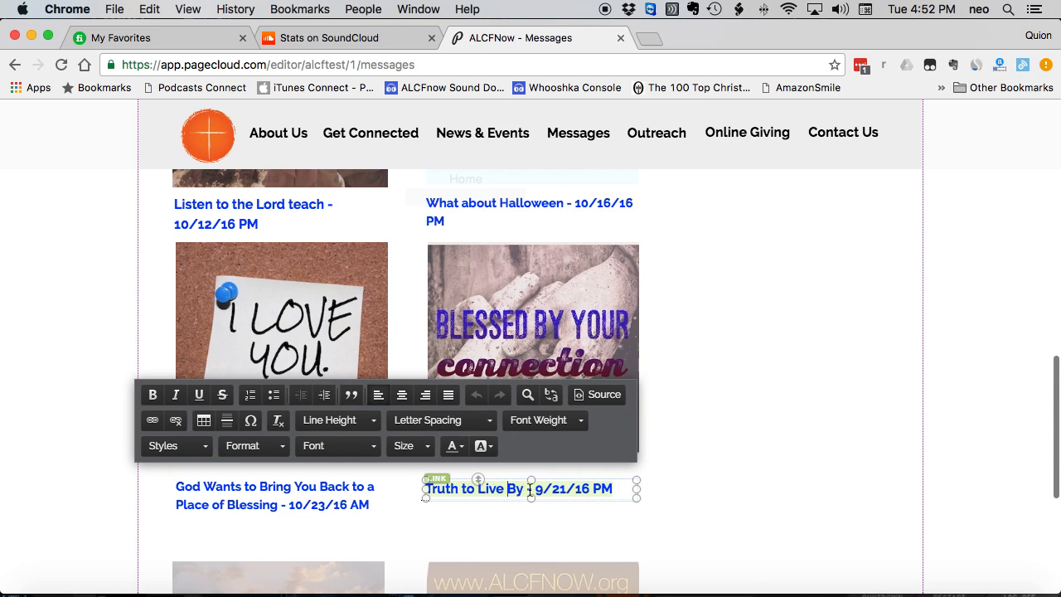
{"action": "left_click_drag", "start_coordinate": [613, 488], "coordinate": [428, 490]}
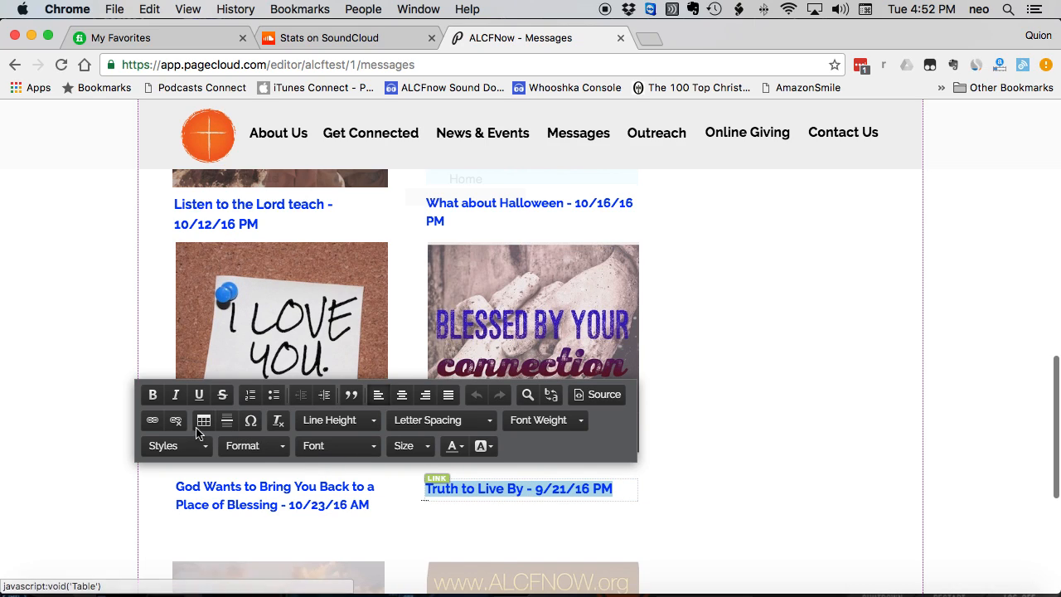
{"action": "left_click", "coordinate": [153, 421]}
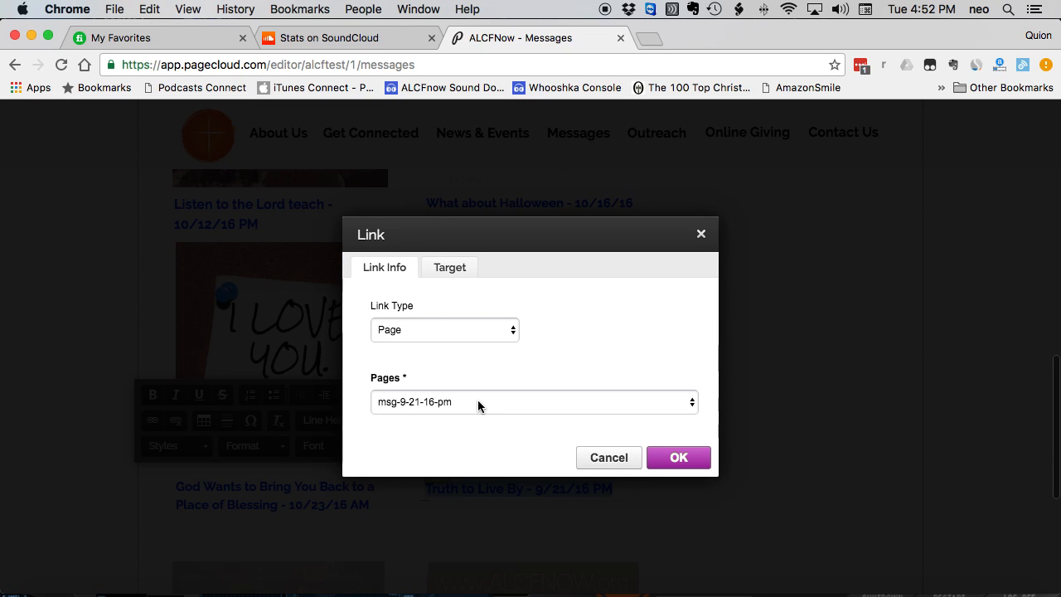
{"action": "left_click", "coordinate": [478, 405]}
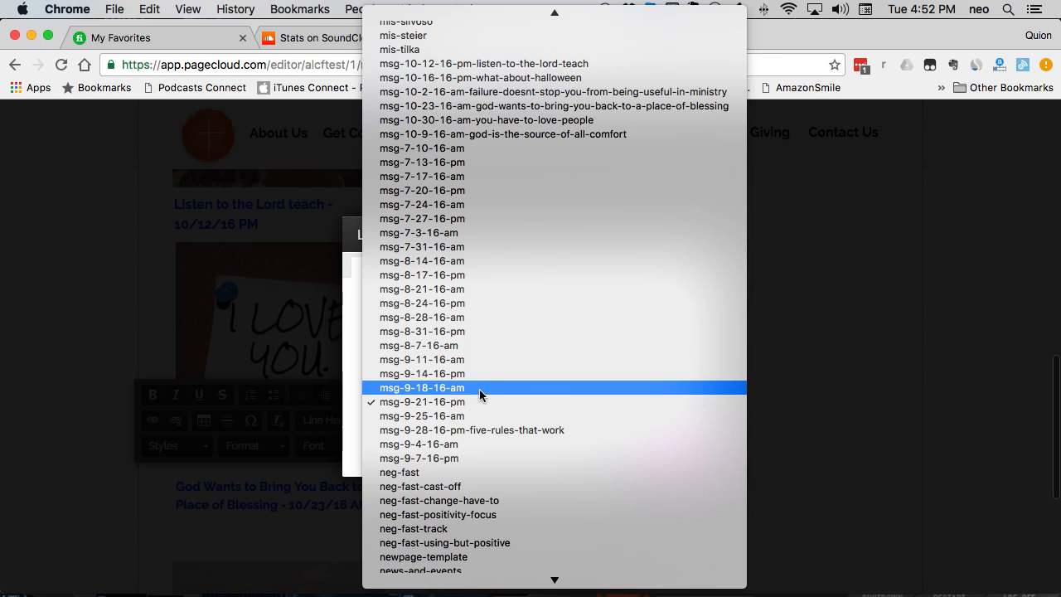
{"action": "left_click", "coordinate": [416, 122]}
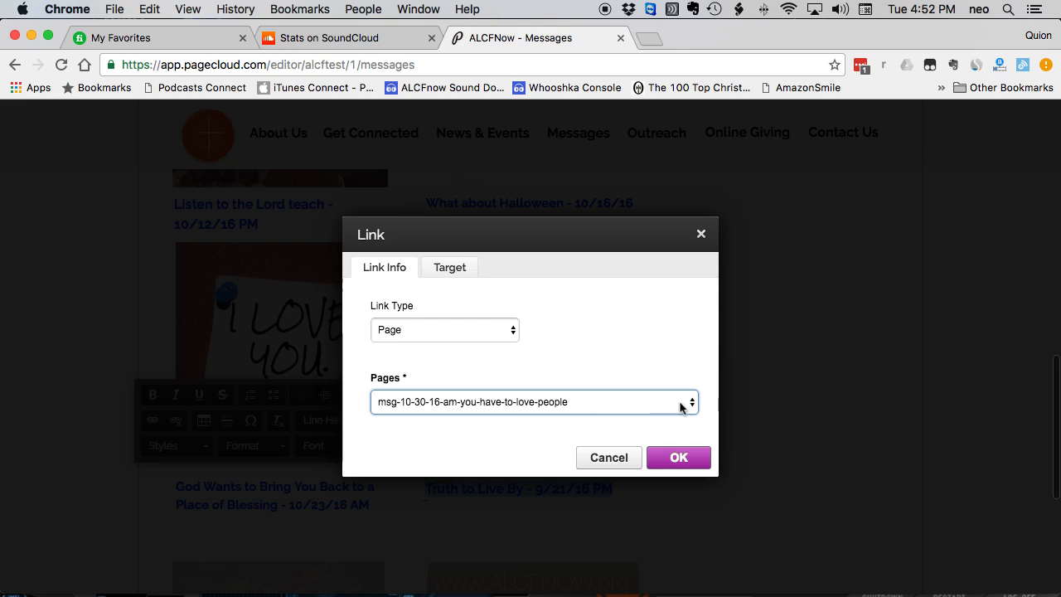
{"action": "left_click", "coordinate": [678, 460]}
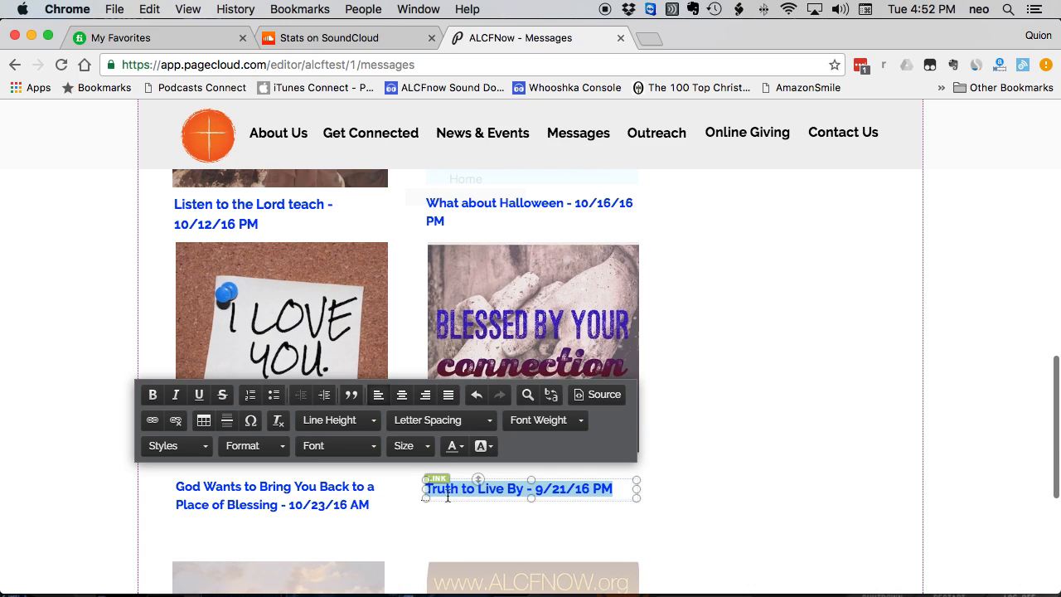
- Replace the "Truth to Live By" title in the caption with "You Have To Love People"
{"action": "left_click", "coordinate": [522, 488]}
{"action": "left_click_drag", "start_coordinate": [523, 488], "coordinate": [421, 490]}
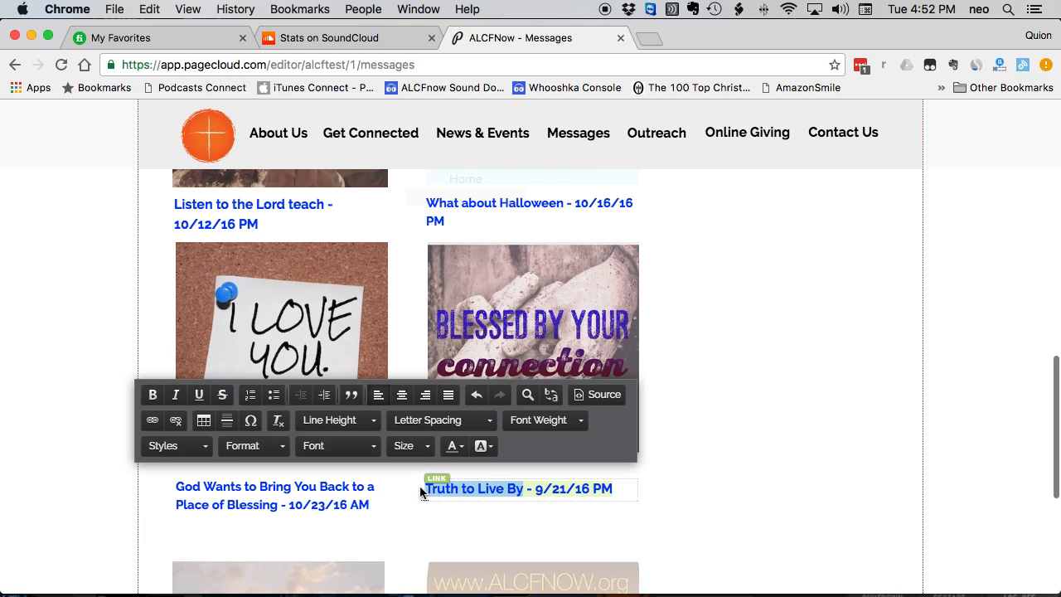
{"action": "type", "text": "You"}
{"action": "type", "text": " Have To"}
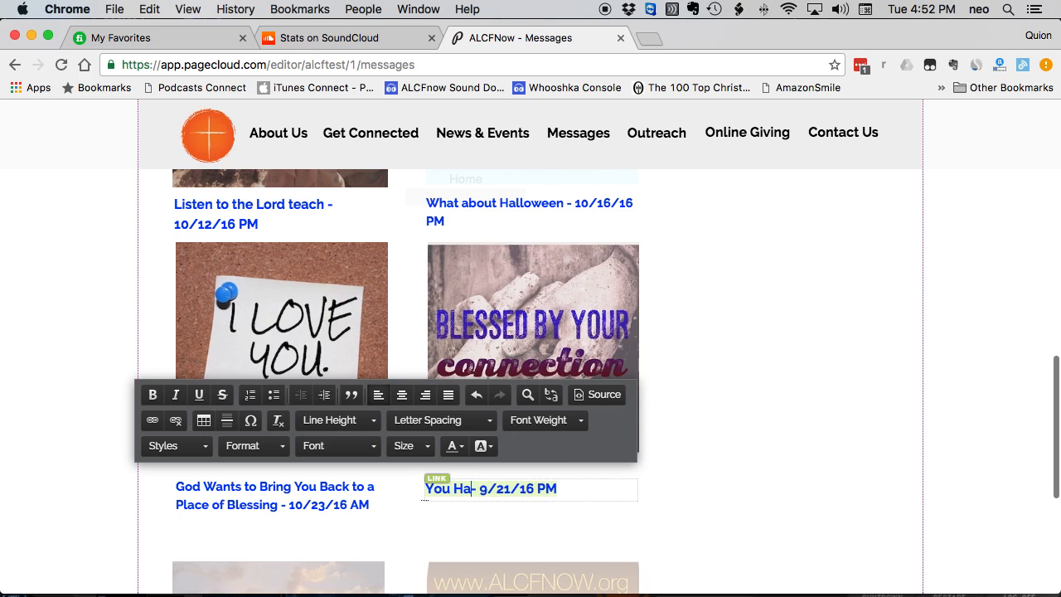
{"action": "type", "text": " Love "}
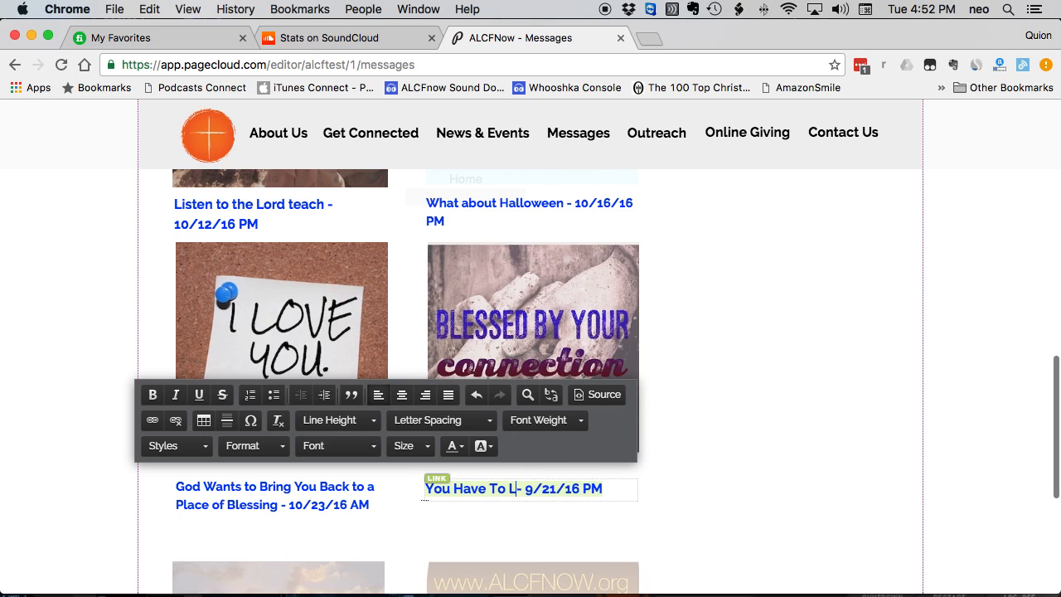
{"action": "type", "text": "People"}
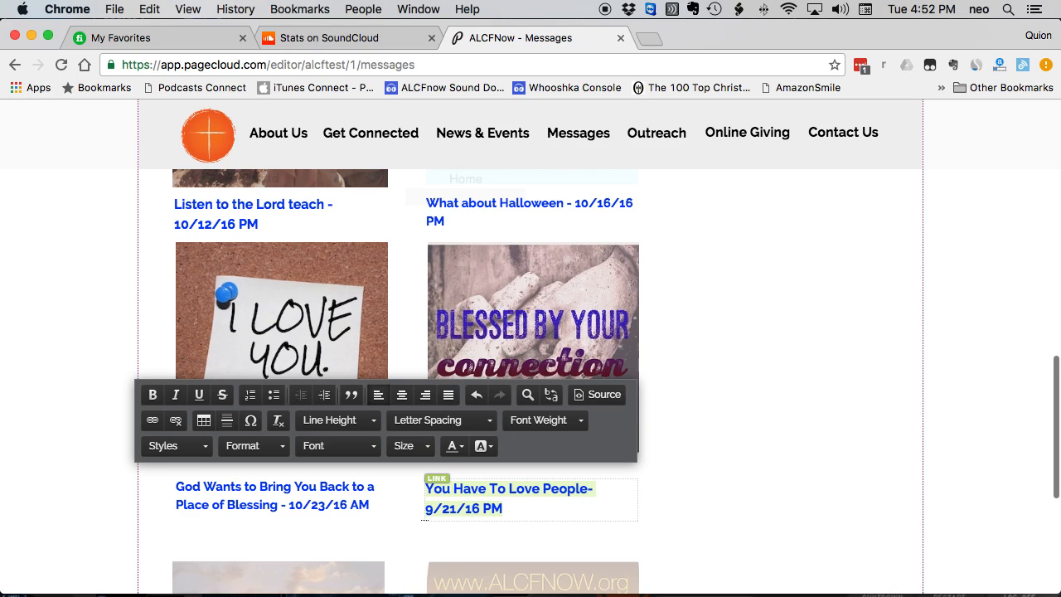
- Change the date in the "You Have To Love People" caption to 10/30/16 AM and finish editing the text
{"action": "left_click", "coordinate": [436, 507]}
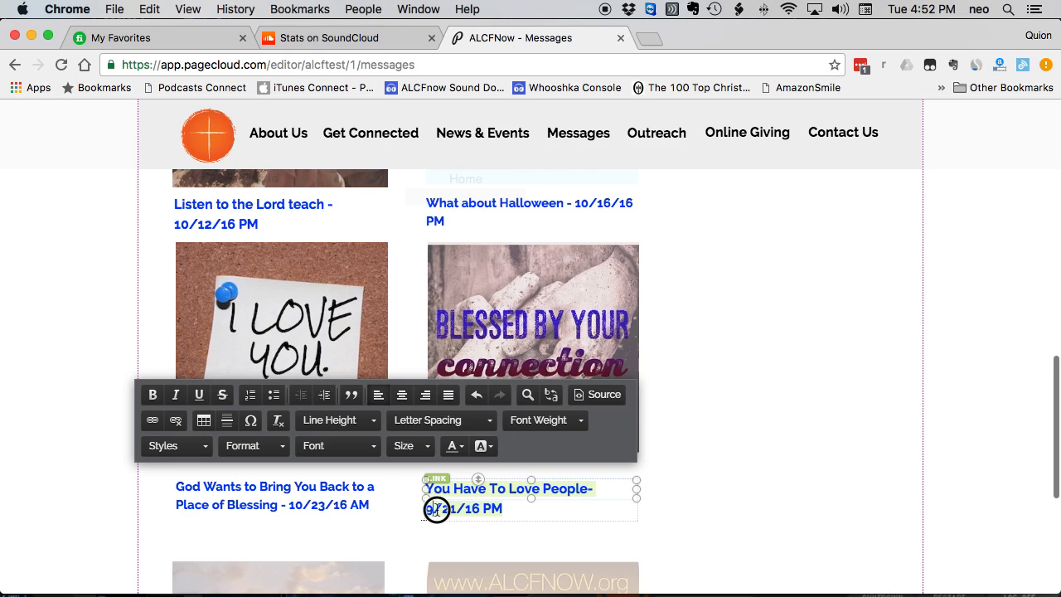
{"action": "key", "text": "BackSpace"}
{"action": "type", "text": "10"}
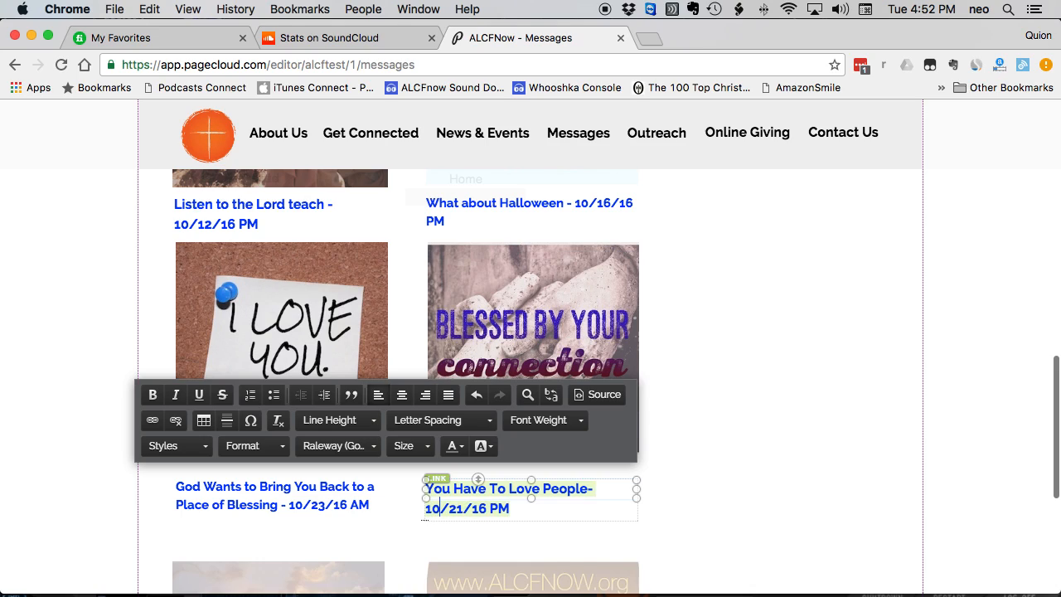
{"action": "key", "text": "BackSpace"}
{"action": "key", "text": "BackSpace"}
{"action": "type", "text": "30"}
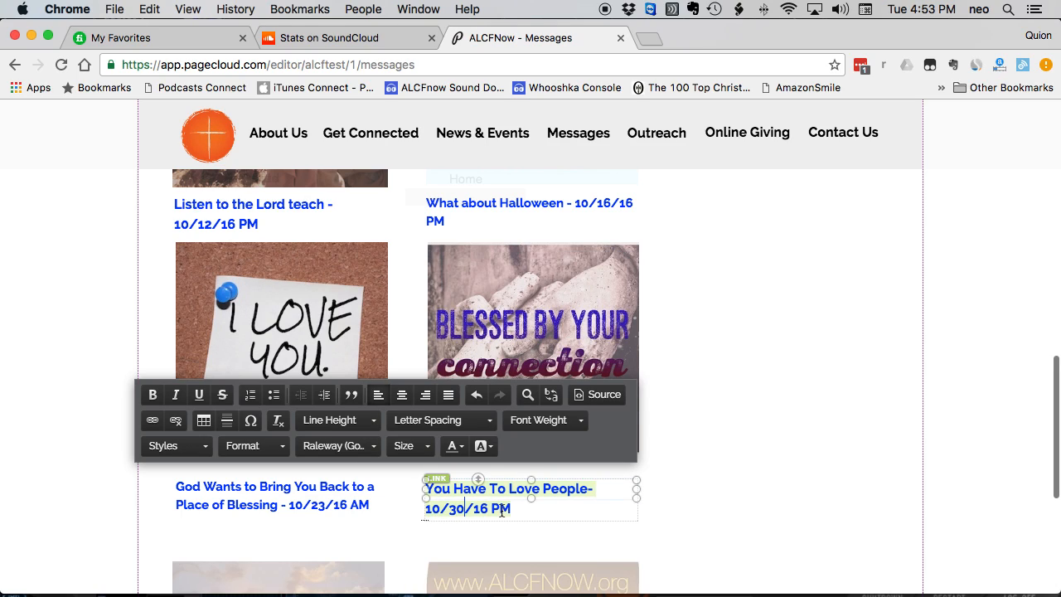
{"action": "left_click", "coordinate": [501, 515]}
{"action": "key", "text": "BackSpace"}
{"action": "type", "text": "A"}
{"action": "key", "text": "Escape"}
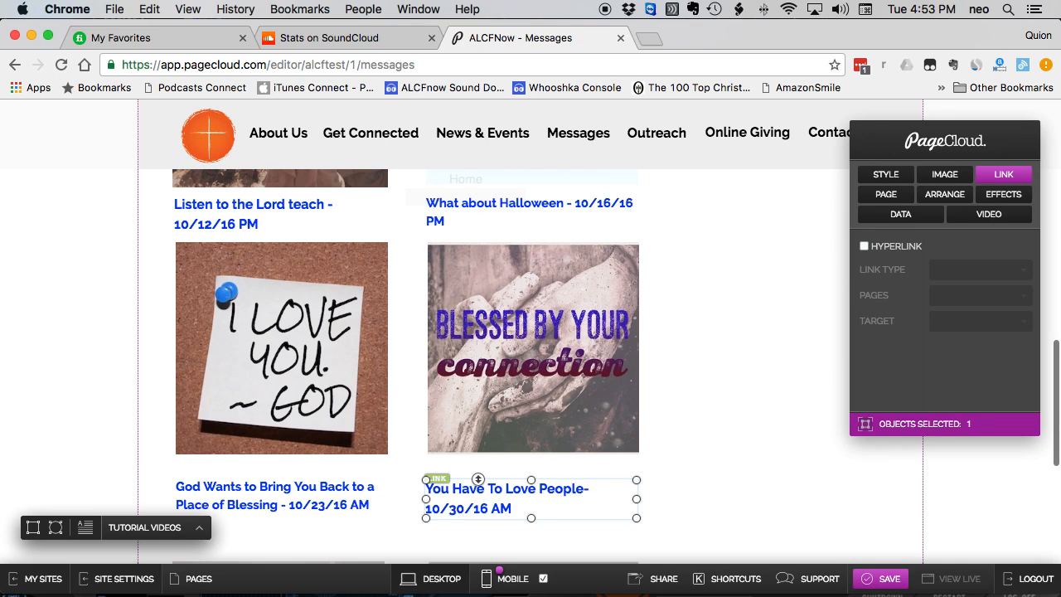
- Switch to the mobile layout and move the new picture above its caption, at about left 251 px, top 996 px
{"action": "scroll", "coordinate": [557, 497], "scroll_direction": "up", "scroll_amount": 1}
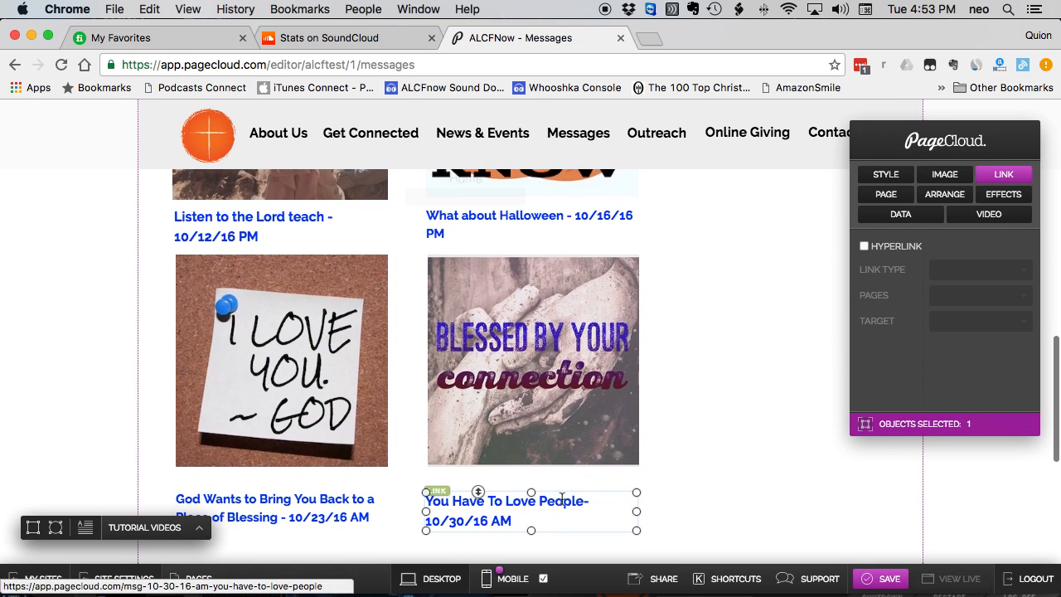
{"action": "scroll", "coordinate": [561, 497], "scroll_direction": "down", "scroll_amount": 1}
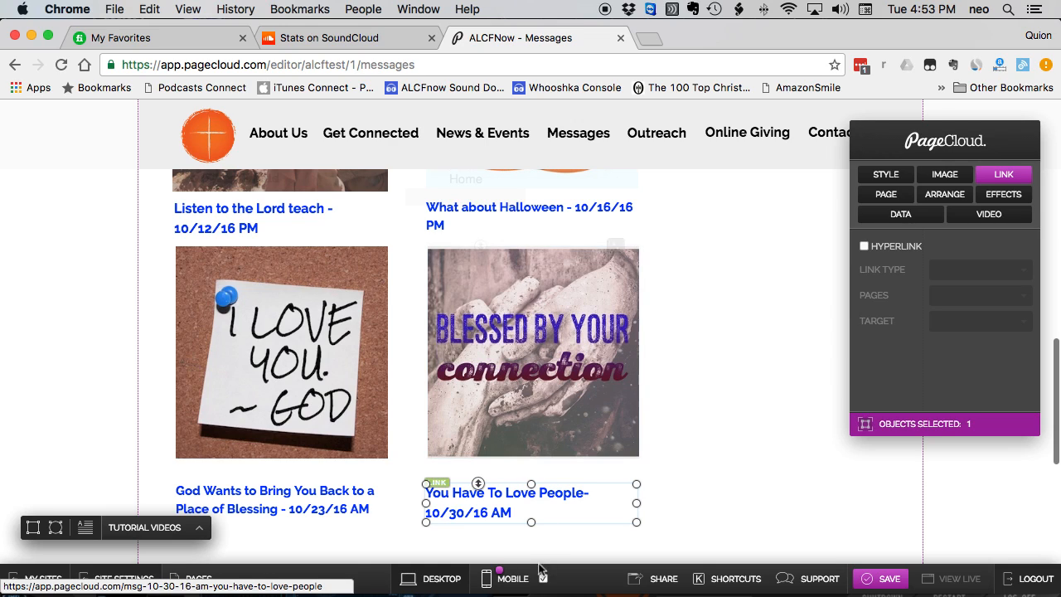
{"action": "left_click", "coordinate": [511, 578]}
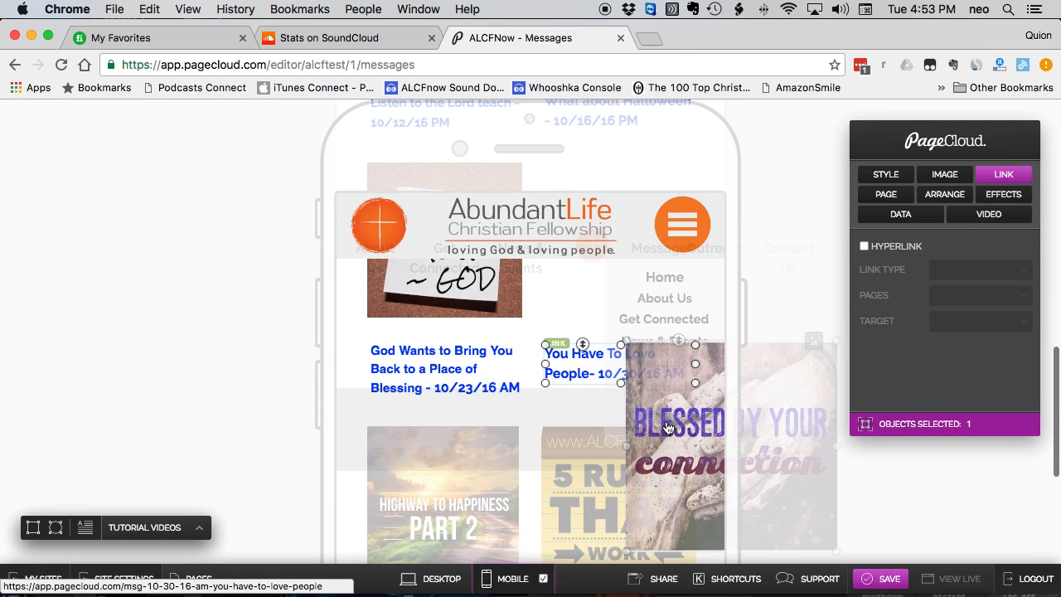
{"action": "scroll", "coordinate": [602, 401], "scroll_direction": "up", "scroll_amount": 3}
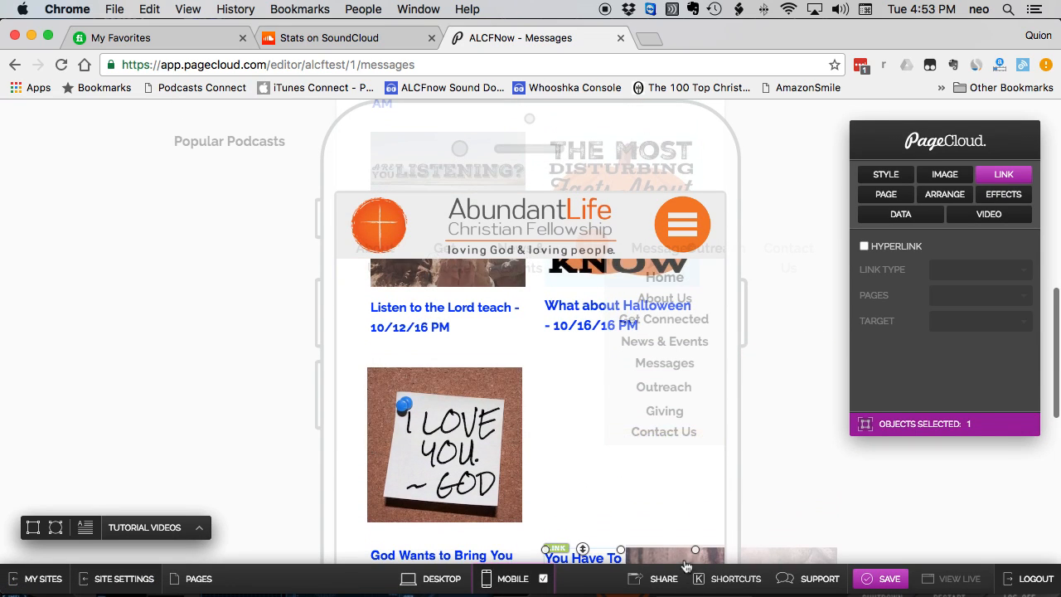
{"action": "scroll", "coordinate": [602, 401], "scroll_direction": "down", "scroll_amount": 2}
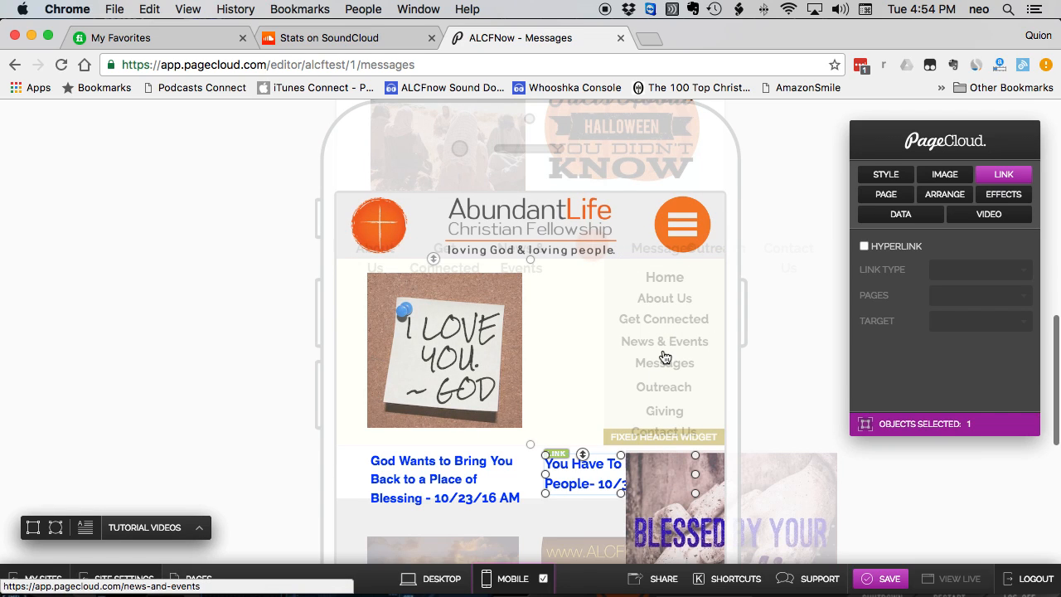
{"action": "left_click_drag", "start_coordinate": [806, 516], "coordinate": [735, 360]}
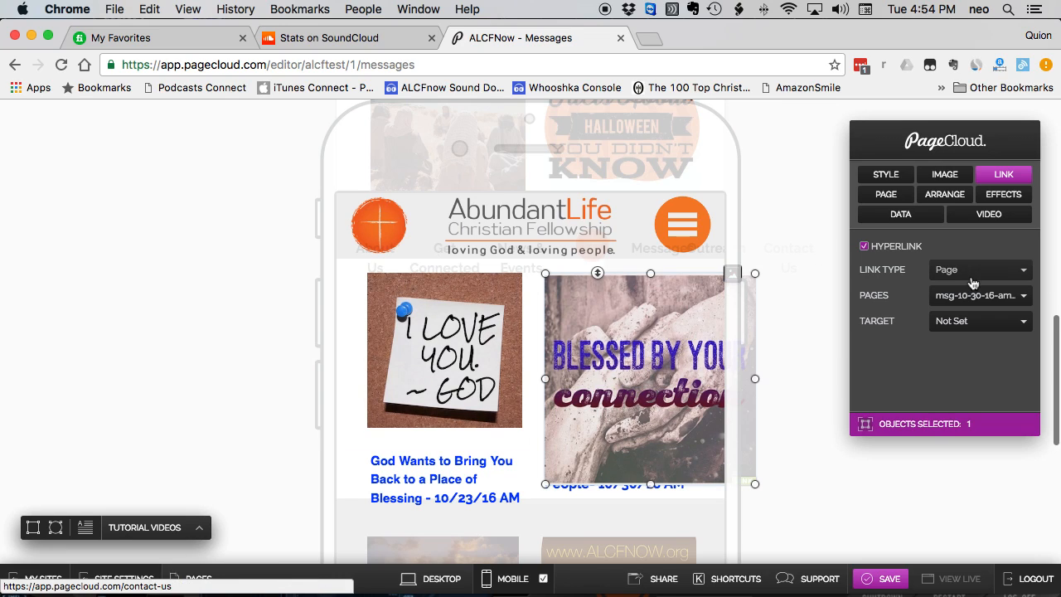
- Shrink the new picture proportionally in the mobile layout by setting its height to 187 px
{"action": "left_click", "coordinate": [942, 199]}
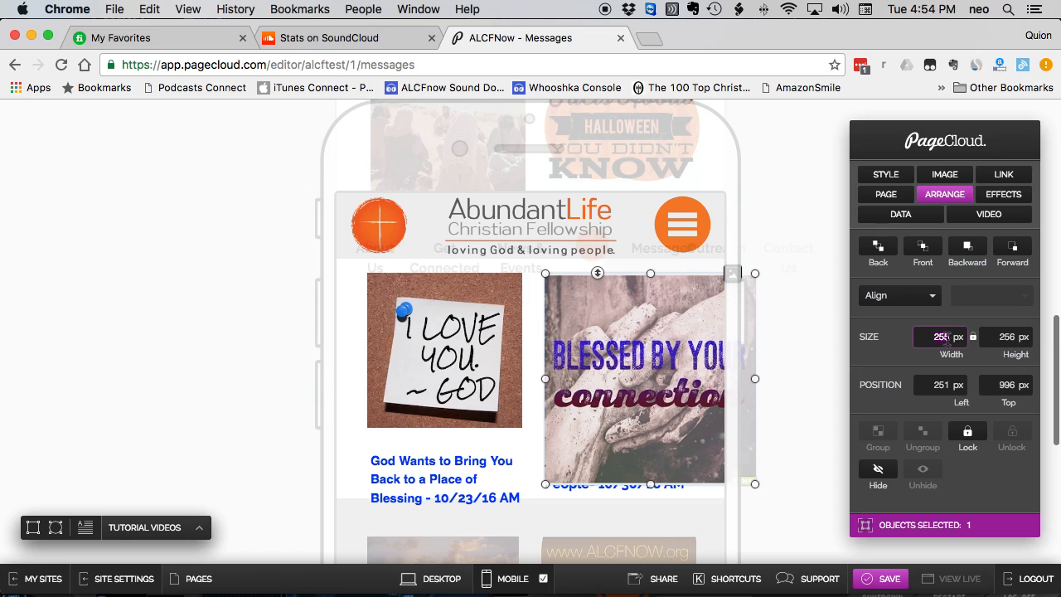
{"action": "left_click", "coordinate": [1010, 338]}
{"action": "type", "text": "187"}
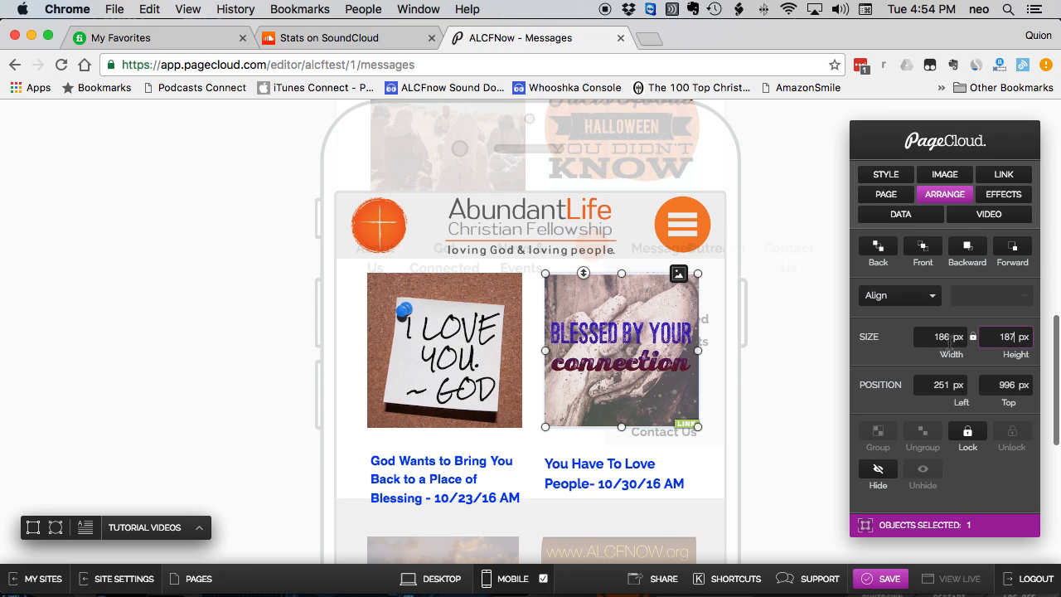
{"action": "key", "text": "Return"}
- Group the new picture with its "You Have To Love People" caption in the mobile layout
{"action": "scroll", "coordinate": [630, 379], "scroll_direction": "up", "scroll_amount": 1}
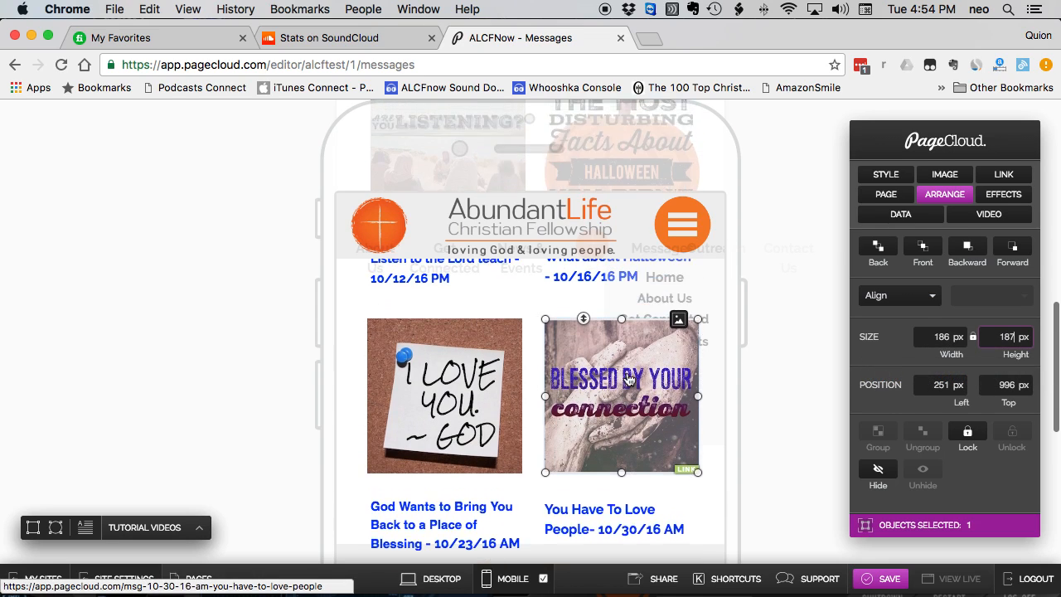
{"action": "scroll", "coordinate": [630, 379], "scroll_direction": "up", "scroll_amount": 2}
{"action": "scroll", "coordinate": [587, 454], "scroll_direction": "up", "scroll_amount": 4}
{"action": "scroll", "coordinate": [587, 454], "scroll_direction": "down", "scroll_amount": 5}
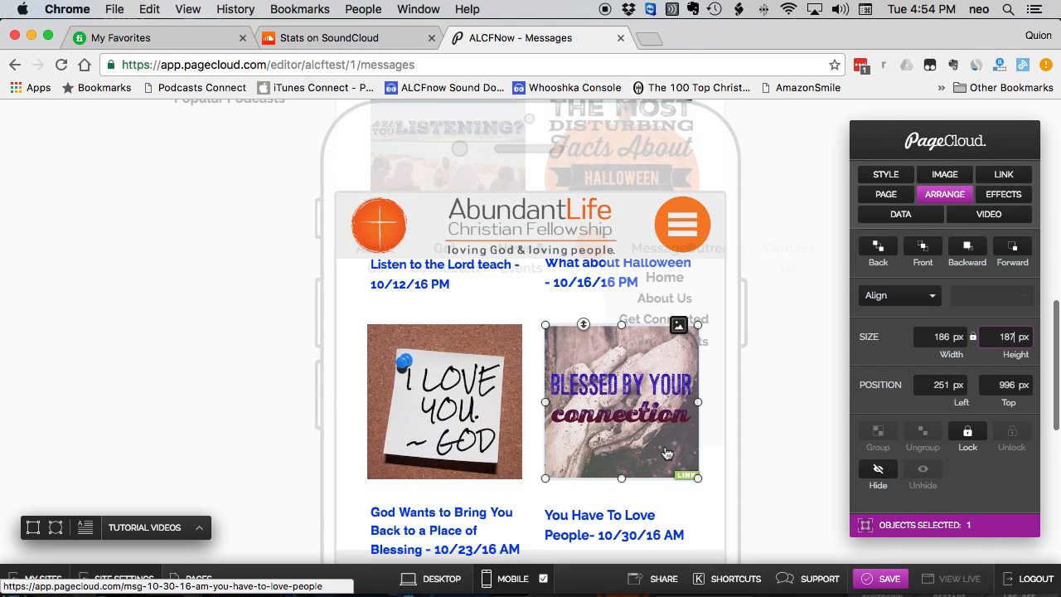
{"action": "scroll", "coordinate": [667, 452], "scroll_direction": "down", "scroll_amount": 1}
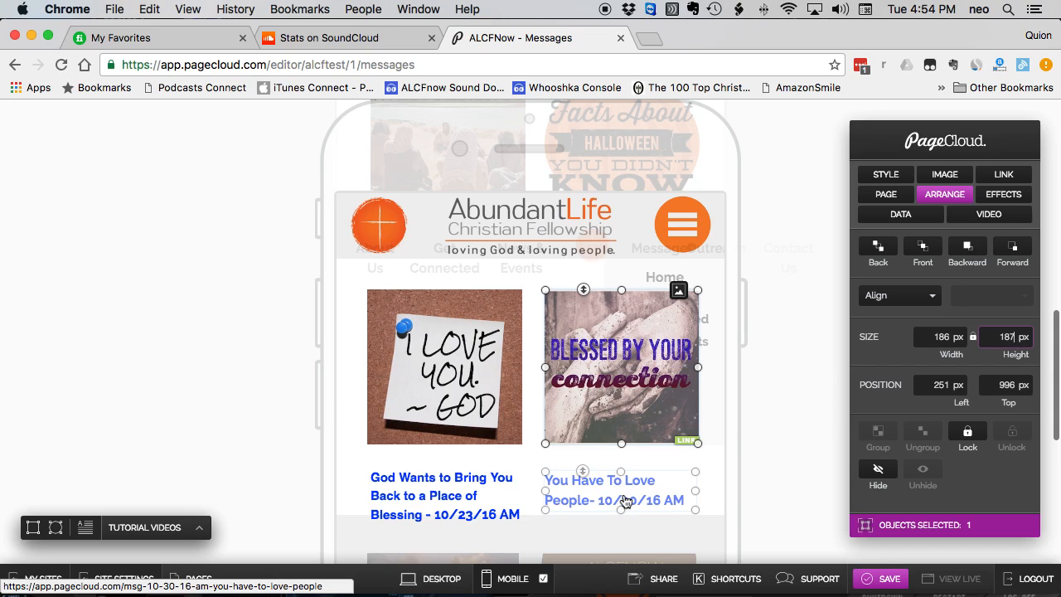
{"action": "left_click", "coordinate": [625, 501], "text": "shift"}
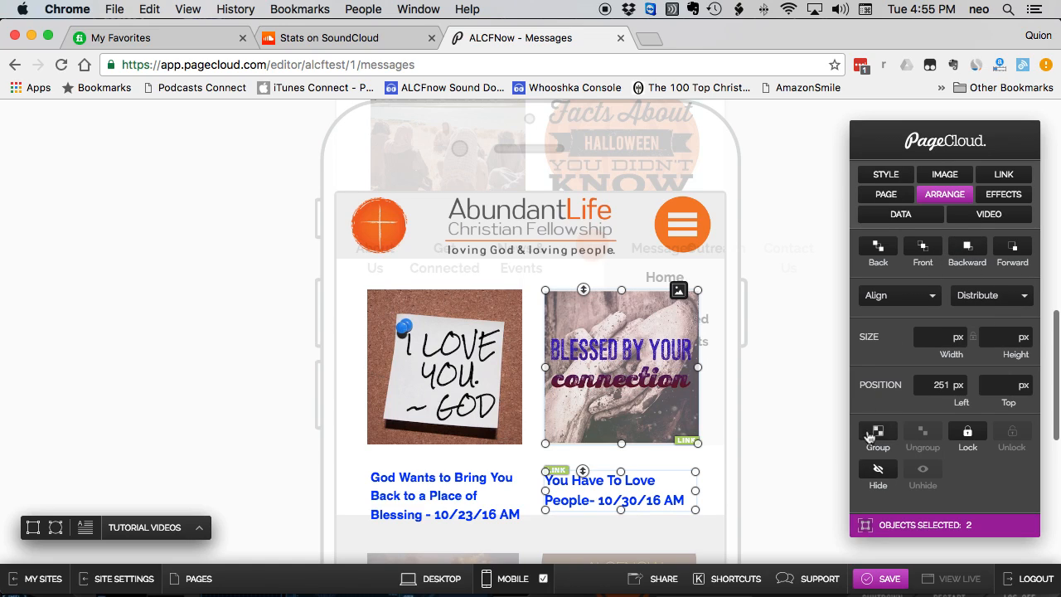
{"action": "left_click", "coordinate": [879, 434]}
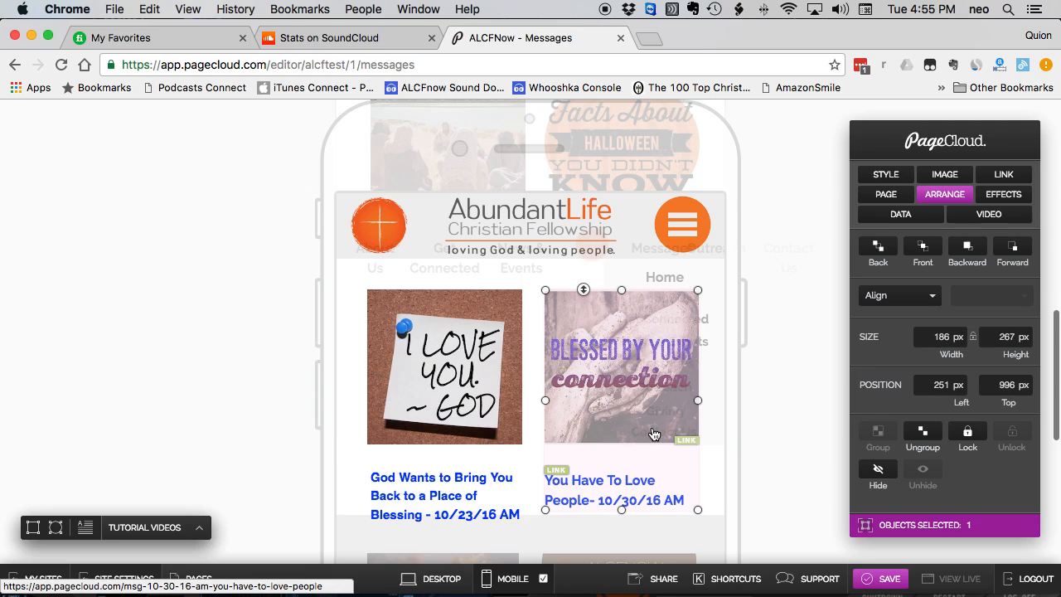
- Add the missing space before the hyphen so the caption reads "You Have To Love People - 10/30/16 AM", and deselect it
{"action": "left_click", "coordinate": [592, 504]}
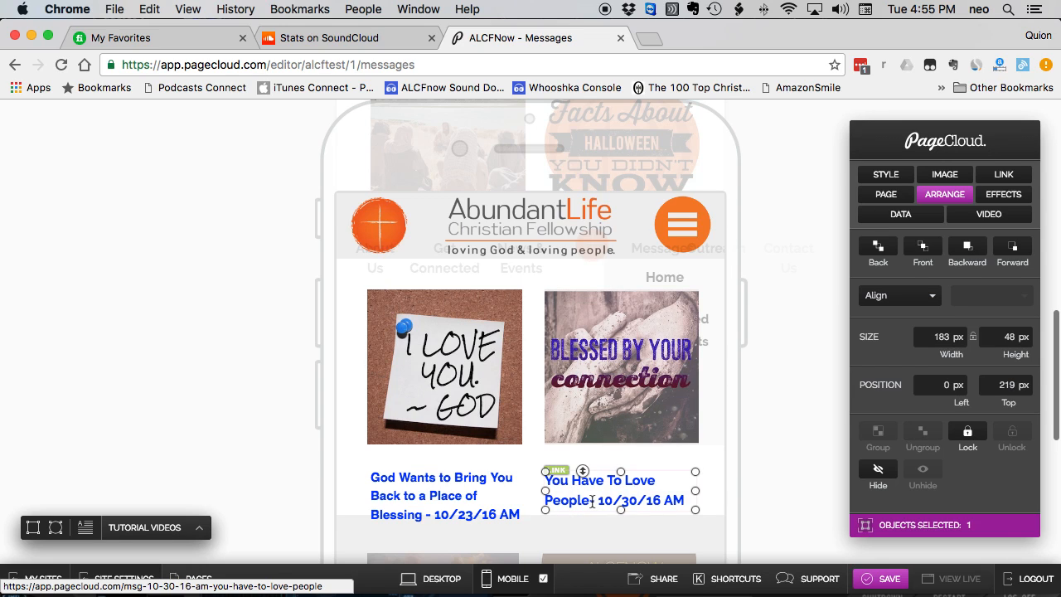
{"action": "left_click_drag", "start_coordinate": [590, 502], "coordinate": [589, 502]}
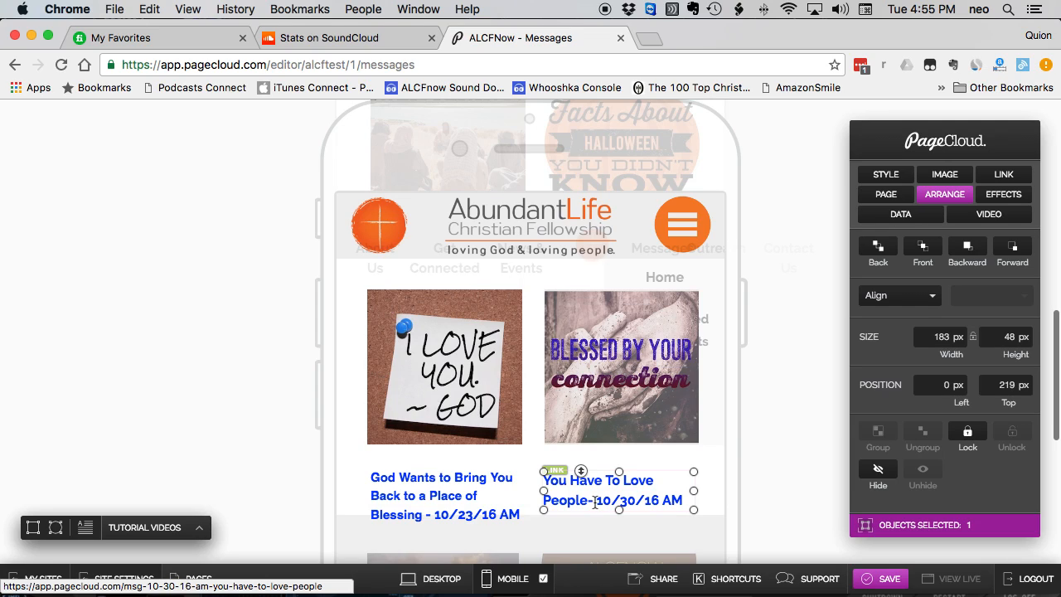
{"action": "key", "text": "super+z"}
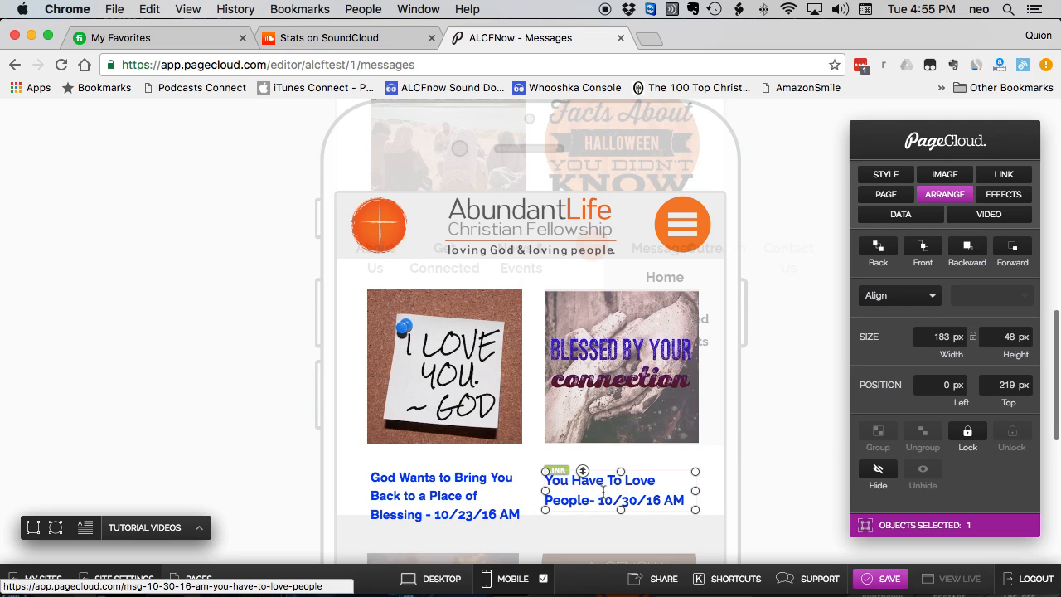
{"action": "double_click", "coordinate": [589, 500]}
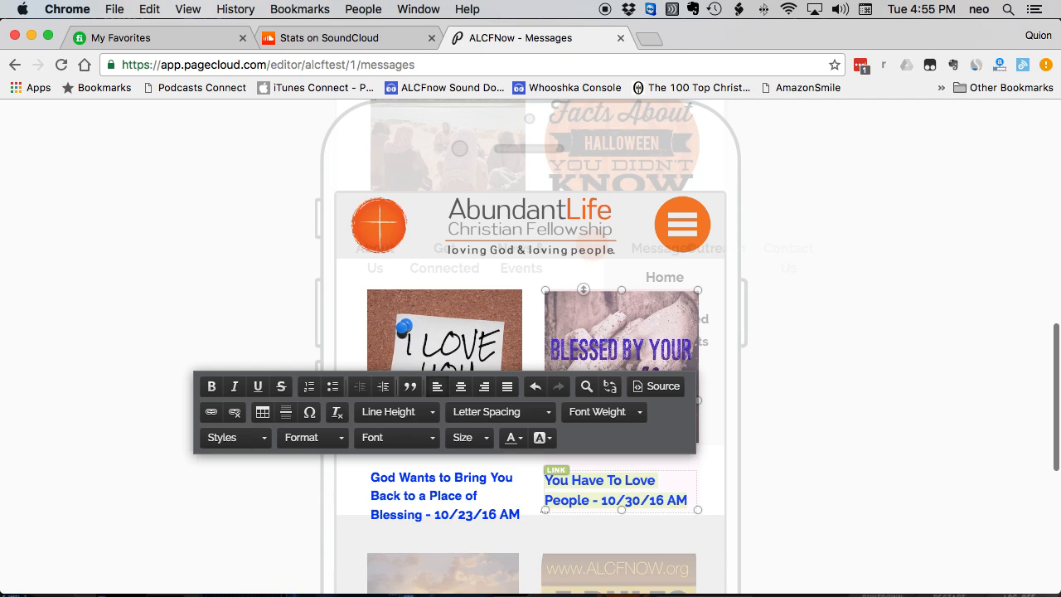
{"action": "key", "text": "Escape"}
{"action": "key", "text": "Escape"}
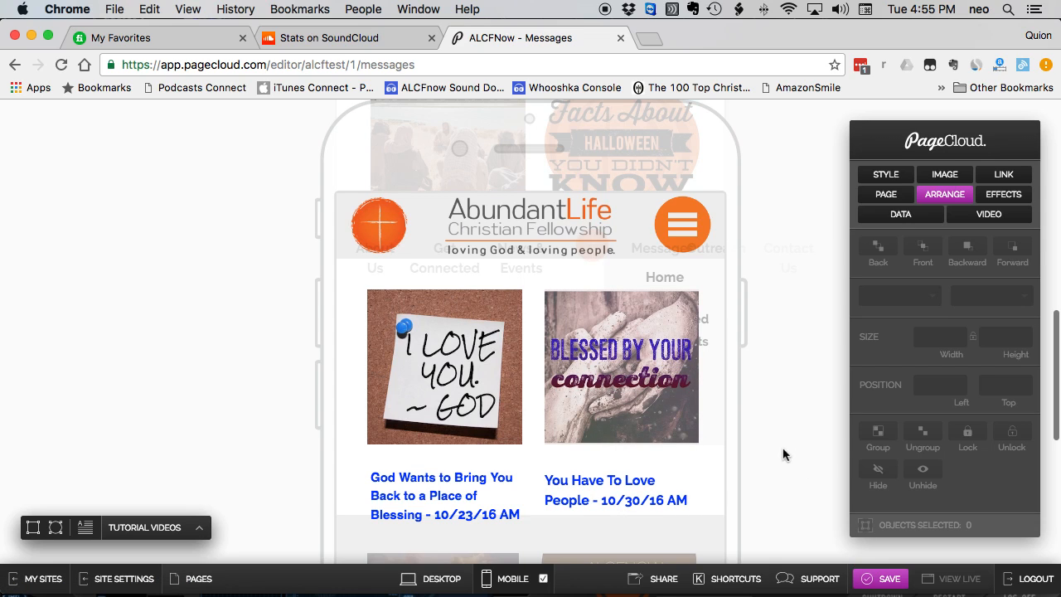
- Bring the fixed header and its menu widget to the front in the mobile layout, and check how the new picture scrolls against them
{"action": "scroll", "coordinate": [608, 395], "scroll_direction": "down", "scroll_amount": 2}
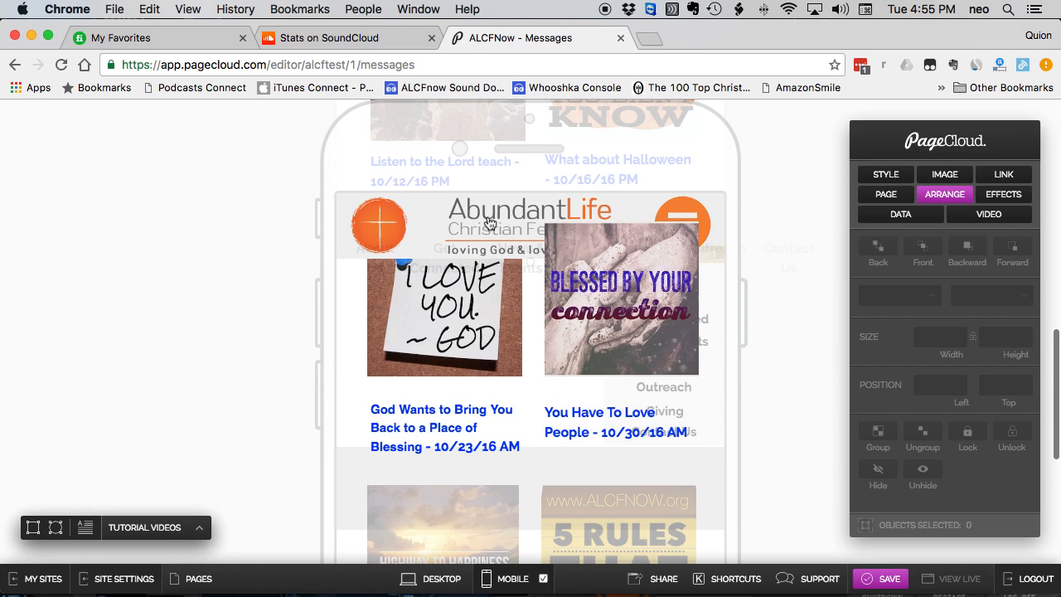
{"action": "left_click", "coordinate": [490, 223]}
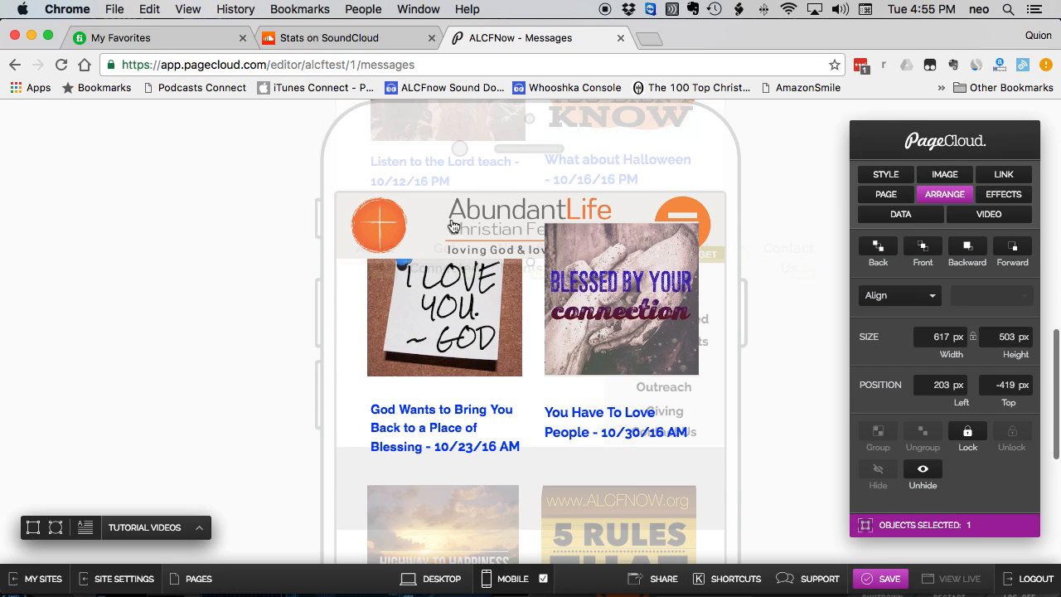
{"action": "left_click", "coordinate": [347, 244]}
{"action": "left_click", "coordinate": [715, 292], "text": "shift"}
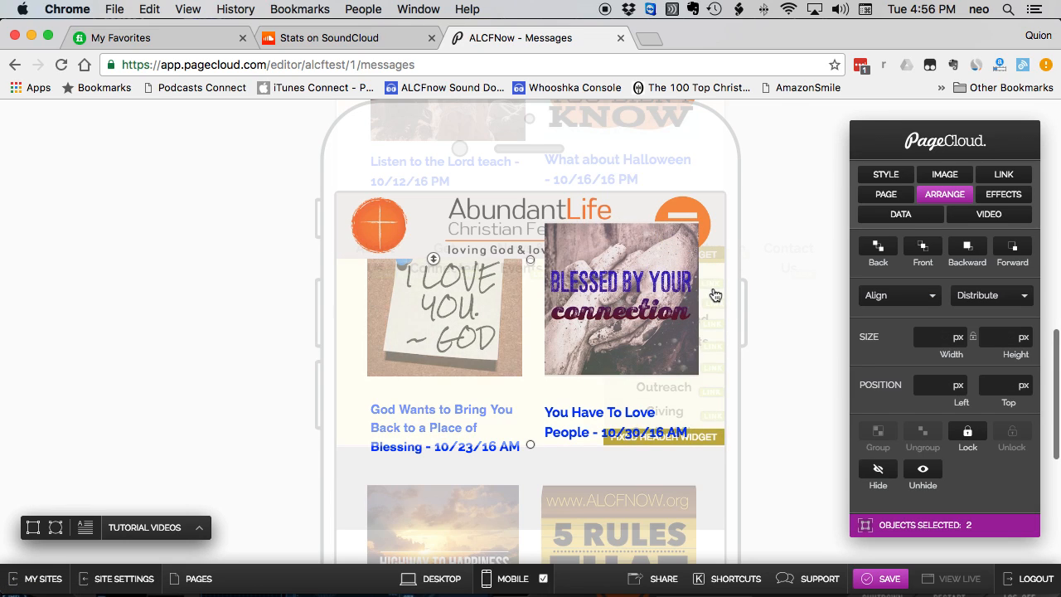
{"action": "left_click", "coordinate": [928, 250]}
{"action": "scroll", "coordinate": [668, 313], "scroll_direction": "down", "scroll_amount": 5}
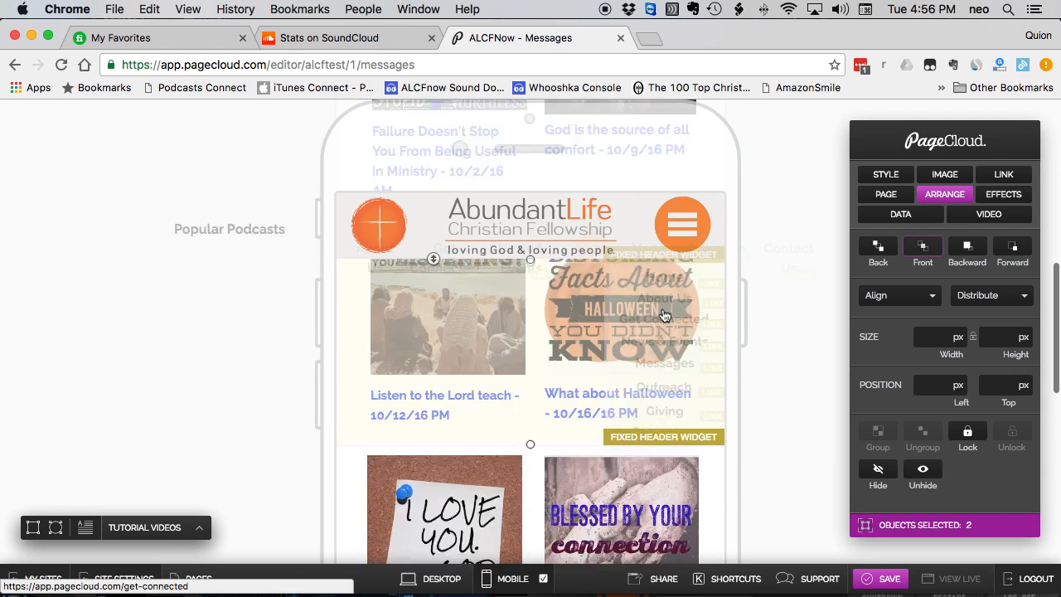
{"action": "scroll", "coordinate": [664, 313], "scroll_direction": "up", "scroll_amount": 6}
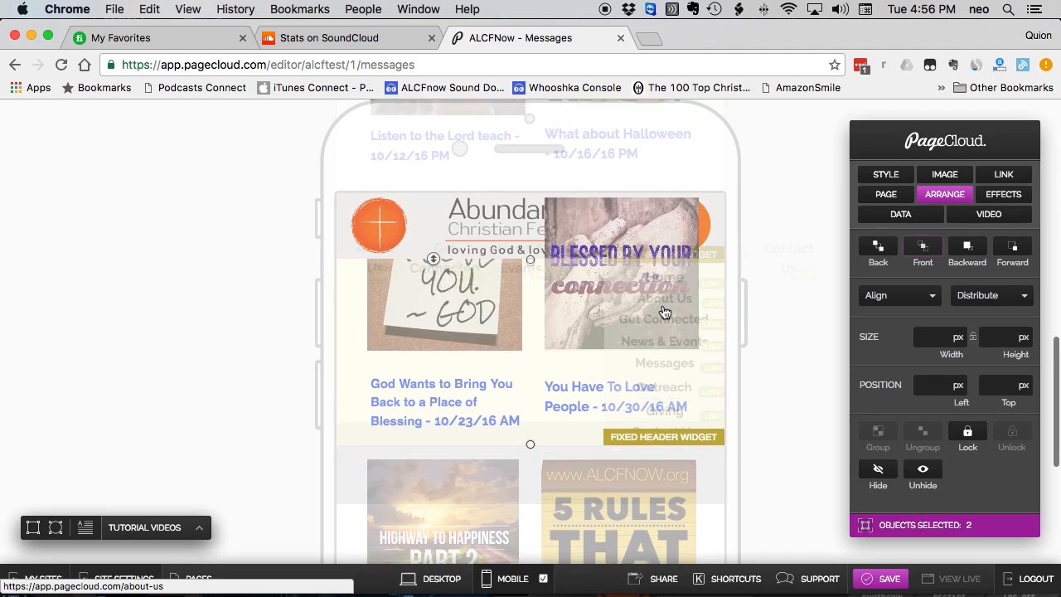
{"action": "scroll", "coordinate": [599, 290], "scroll_direction": "down", "scroll_amount": 2}
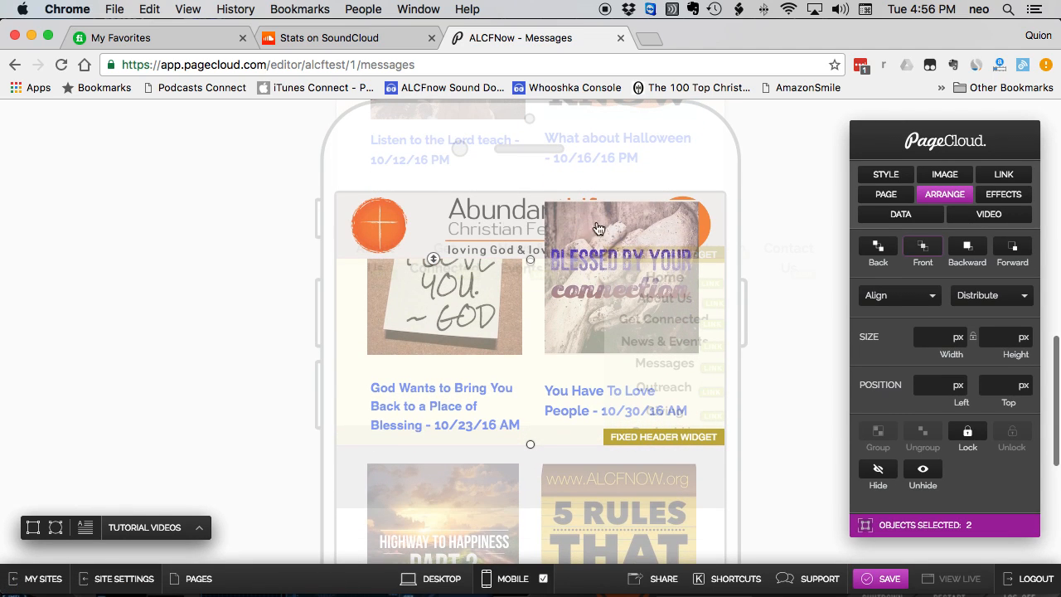
{"action": "scroll", "coordinate": [630, 253], "scroll_direction": "up", "scroll_amount": 4}
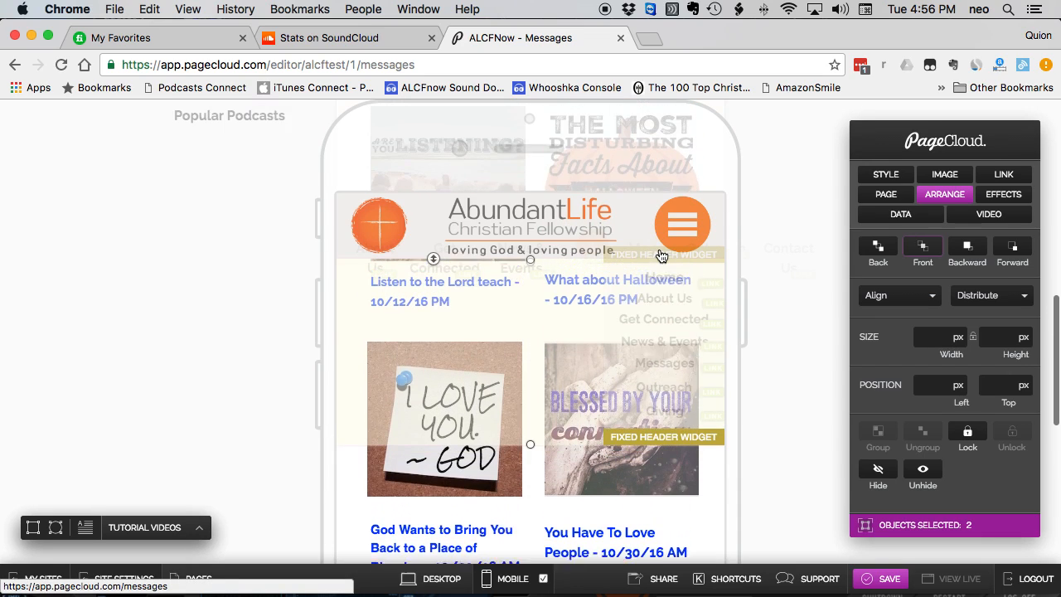
{"action": "scroll", "coordinate": [659, 269], "scroll_direction": "up", "scroll_amount": 1}
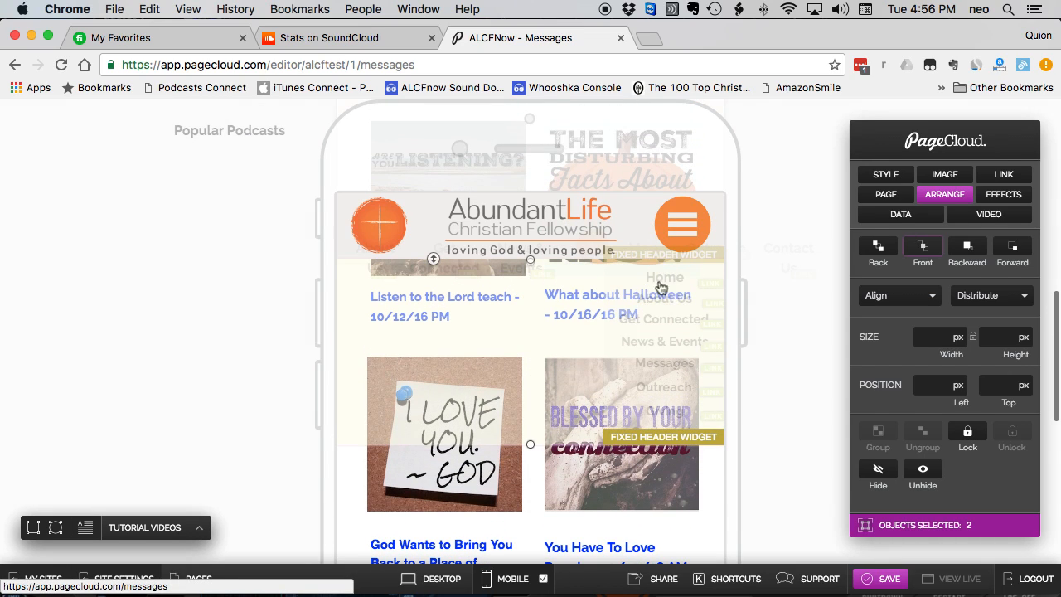
- Move the grouped "You Have To Love People" picture and caption backward two levels in the mobile layout, behind the header
{"action": "left_click", "coordinate": [598, 495]}
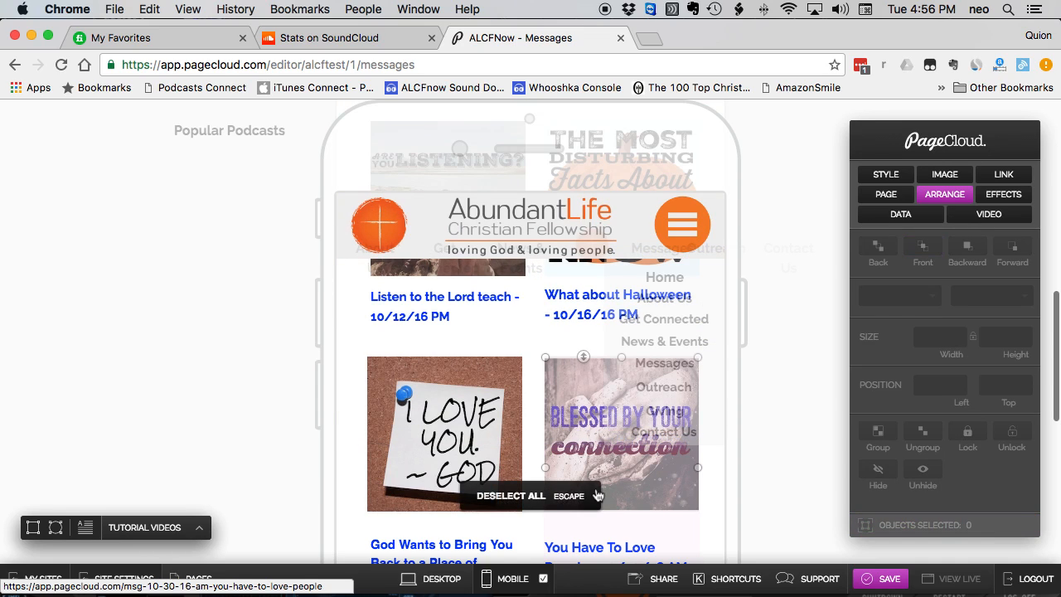
{"action": "left_click", "coordinate": [646, 482]}
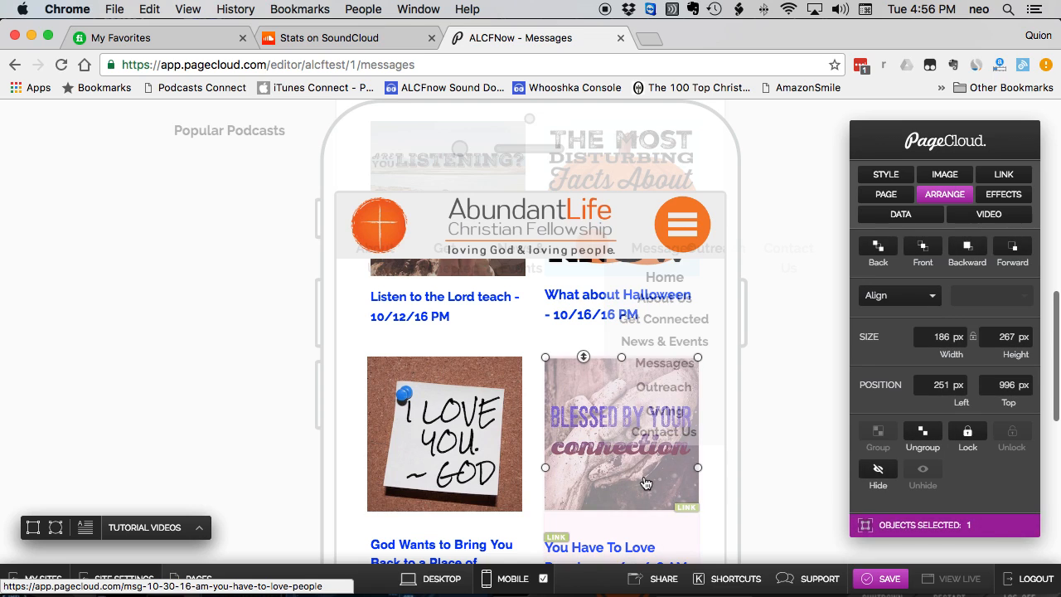
{"action": "scroll", "coordinate": [621, 427], "scroll_direction": "down", "scroll_amount": 4}
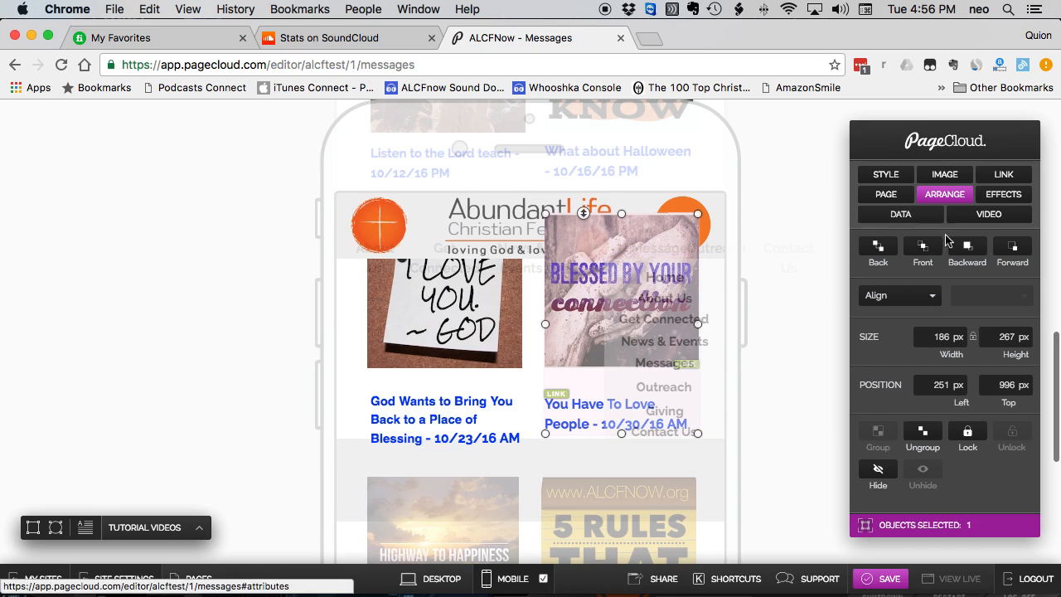
{"action": "left_click", "coordinate": [969, 250]}
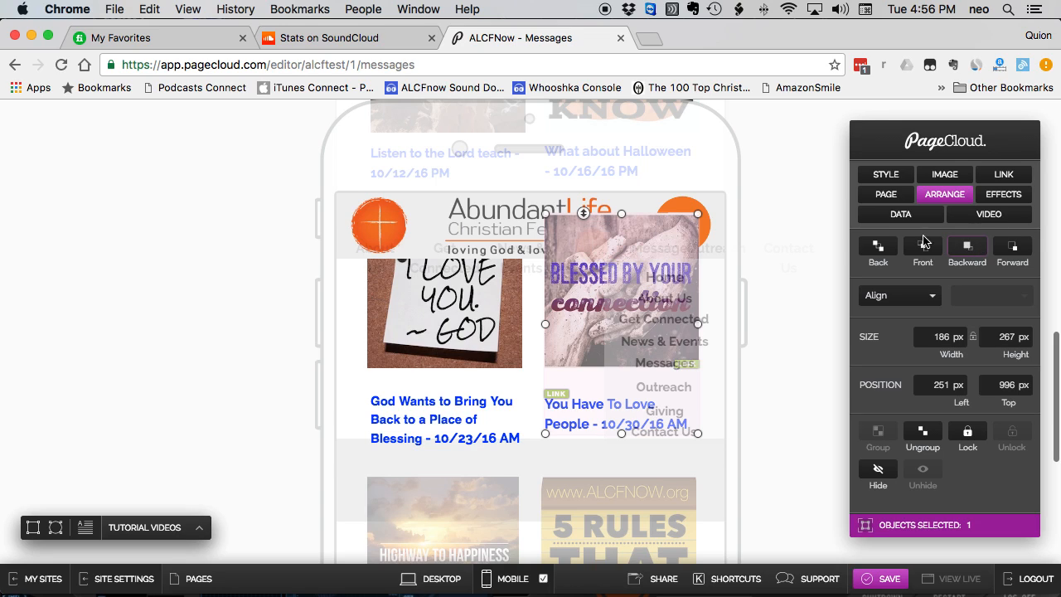
{"action": "left_click", "coordinate": [968, 251]}
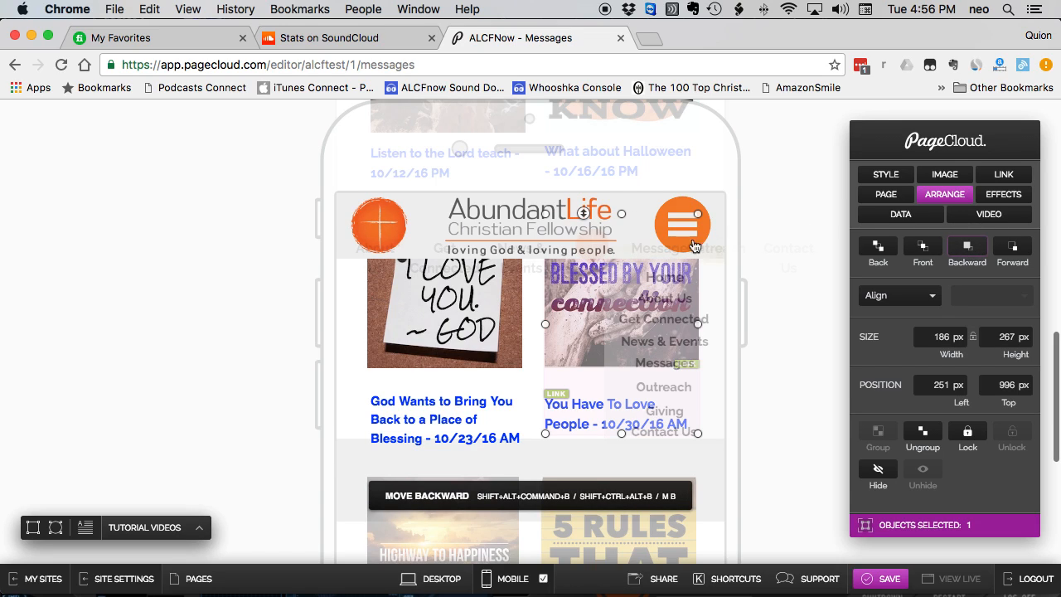
{"action": "scroll", "coordinate": [620, 298], "scroll_direction": "down", "scroll_amount": 3}
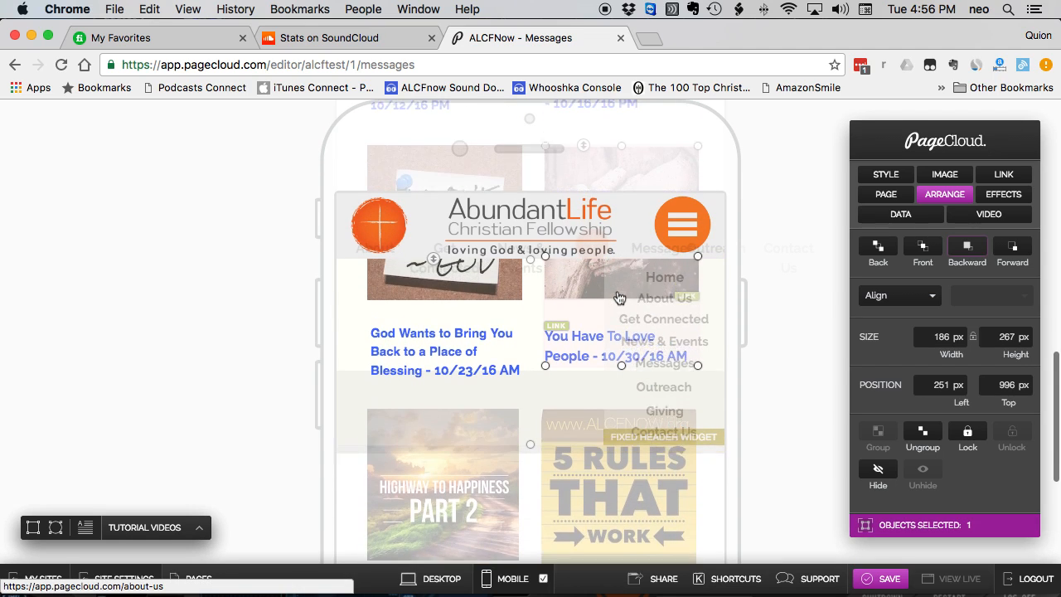
{"action": "scroll", "coordinate": [620, 297], "scroll_direction": "up", "scroll_amount": 5}
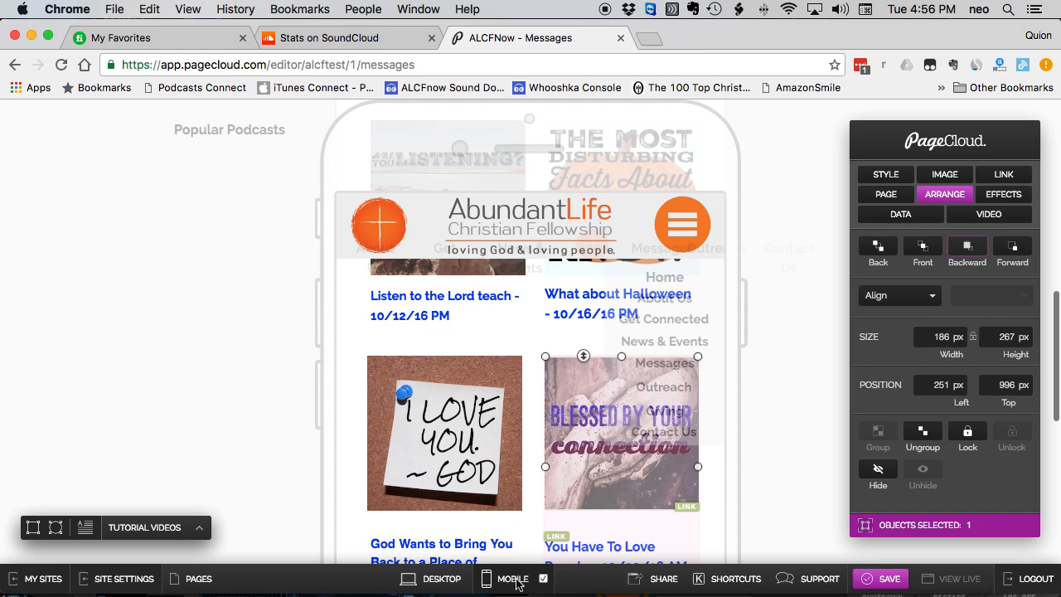
- Switch to the desktop layout, check that the new message group scrolls behind the header, and save the page
{"action": "left_click", "coordinate": [438, 578]}
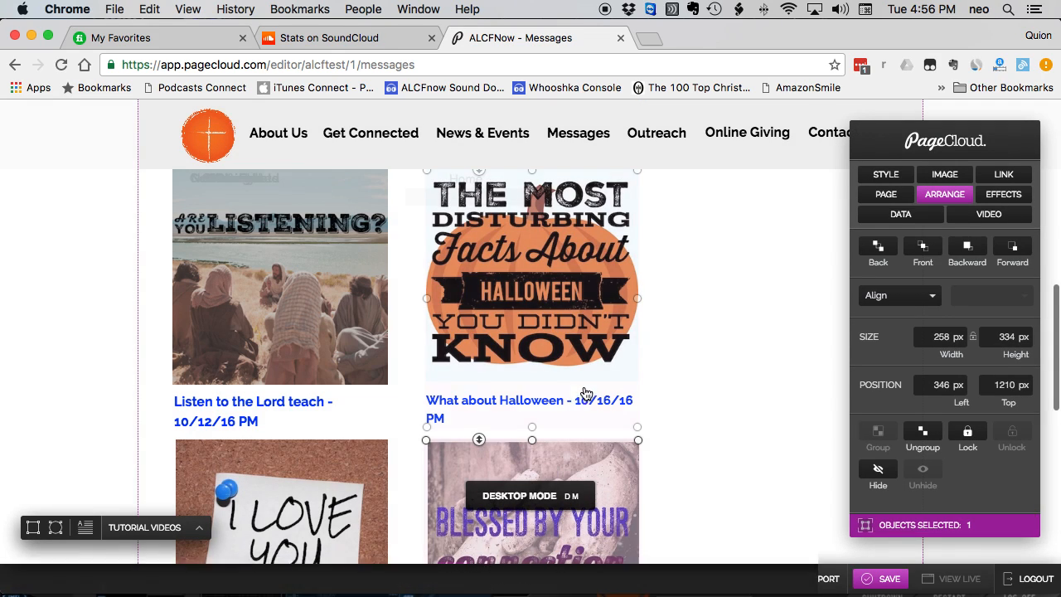
{"action": "scroll", "coordinate": [585, 365], "scroll_direction": "down", "scroll_amount": 8}
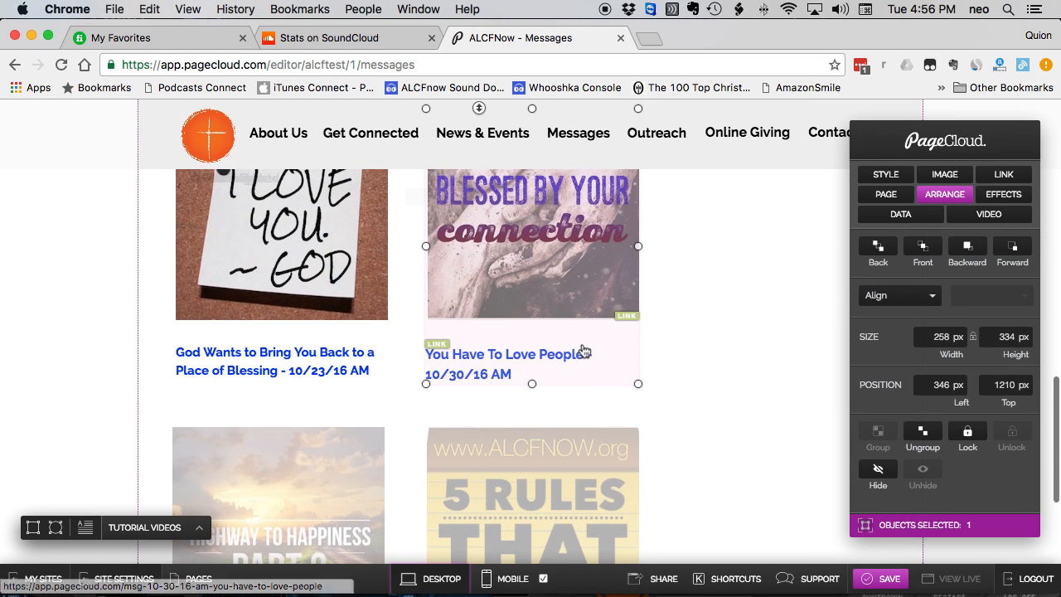
{"action": "scroll", "coordinate": [584, 352], "scroll_direction": "down", "scroll_amount": 1}
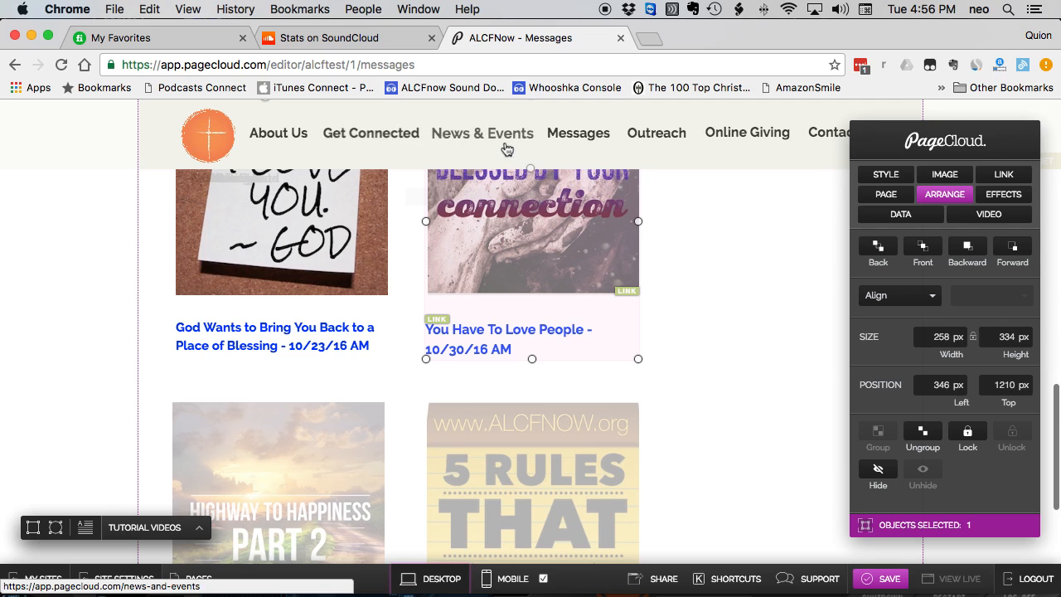
{"action": "scroll", "coordinate": [608, 320], "scroll_direction": "down", "scroll_amount": 1}
{"action": "scroll", "coordinate": [608, 320], "scroll_direction": "up", "scroll_amount": 4}
{"action": "scroll", "coordinate": [609, 323], "scroll_direction": "down", "scroll_amount": 3}
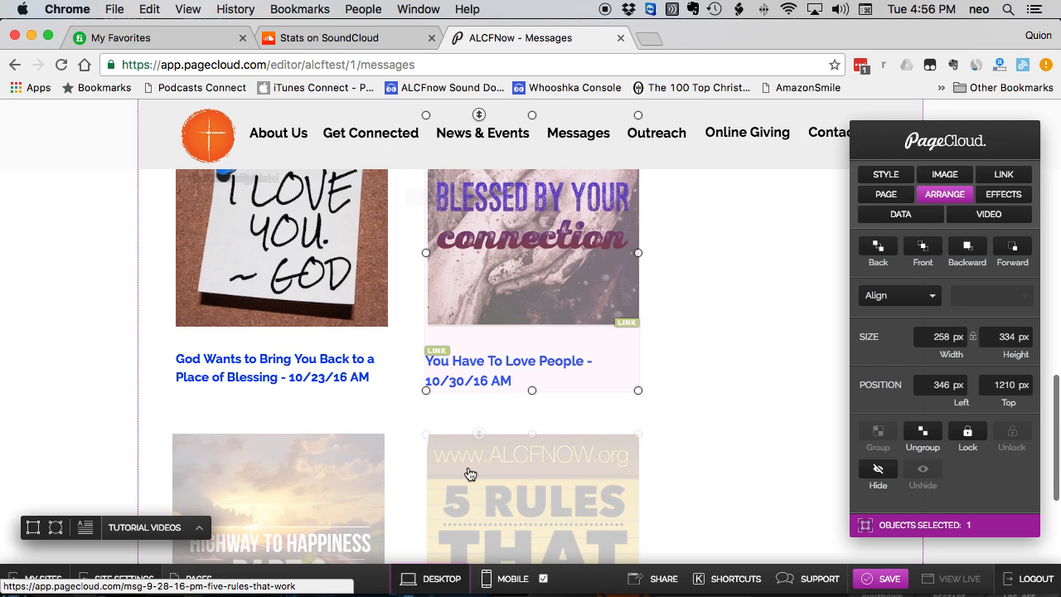
{"action": "scroll", "coordinate": [470, 474], "scroll_direction": "down", "scroll_amount": 4}
{"action": "scroll", "coordinate": [470, 473], "scroll_direction": "up", "scroll_amount": 2}
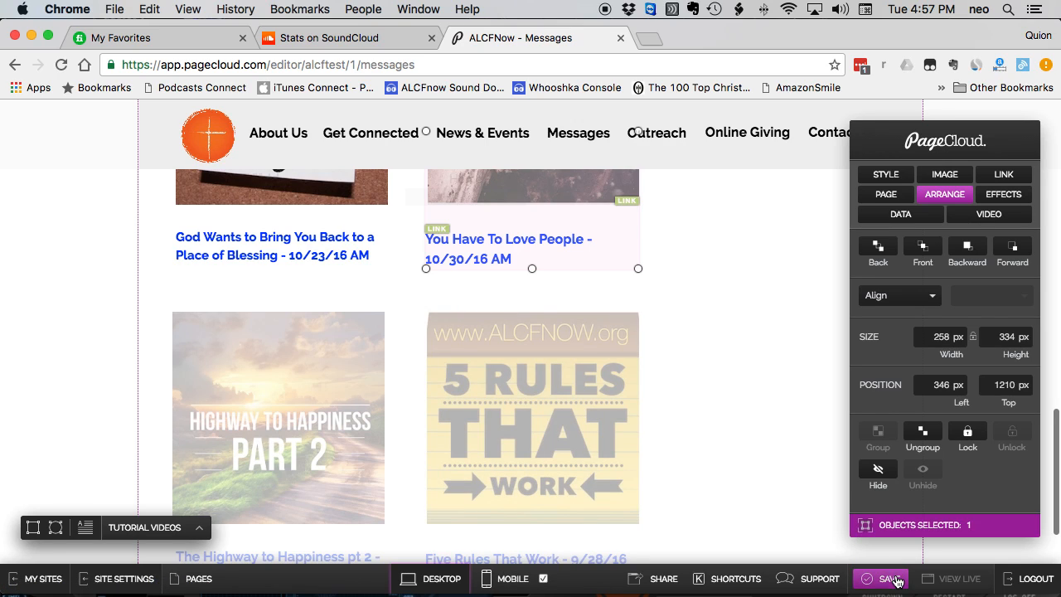
{"action": "left_click", "coordinate": [890, 579]}
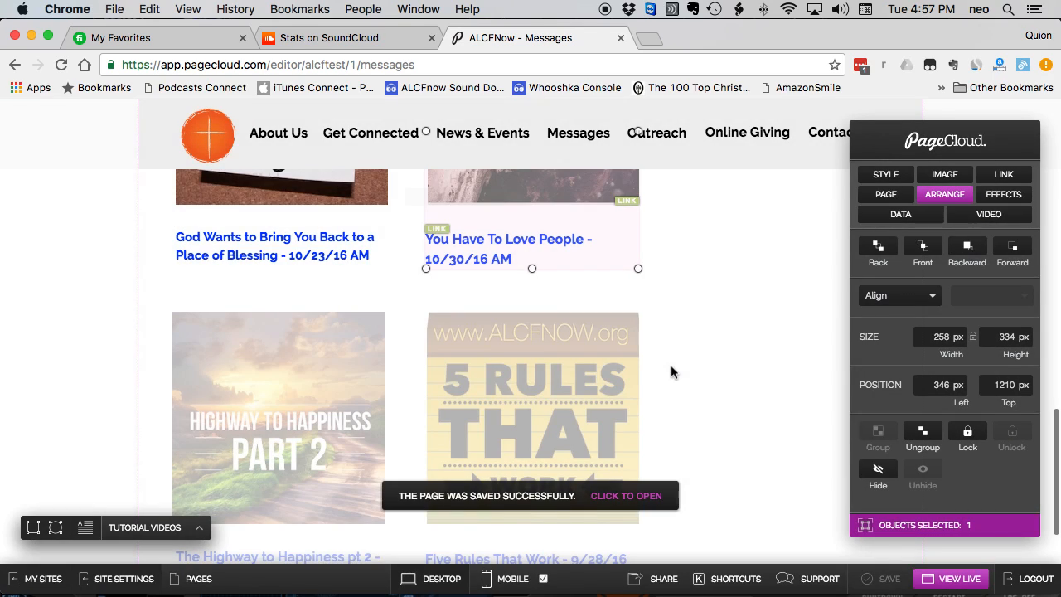
- Open the live Messages page and examine the new message's picture and caption, its alignment with its neighbours, and scrolling behind the header
{"action": "left_click", "coordinate": [952, 578]}
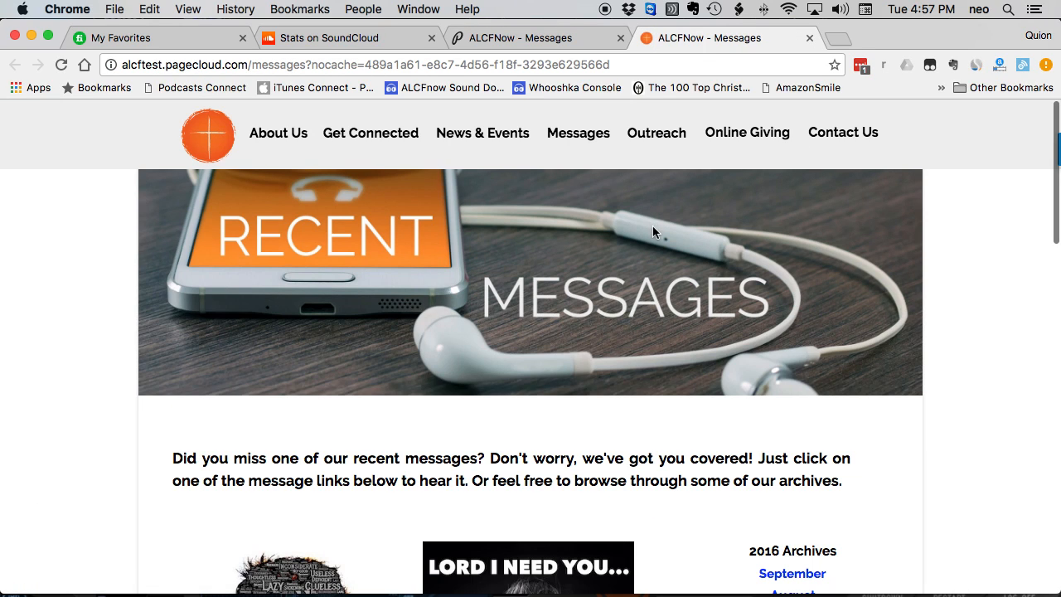
{"action": "scroll", "coordinate": [652, 231], "scroll_direction": "down", "scroll_amount": 3}
{"action": "scroll", "coordinate": [652, 225], "scroll_direction": "down", "scroll_amount": 10}
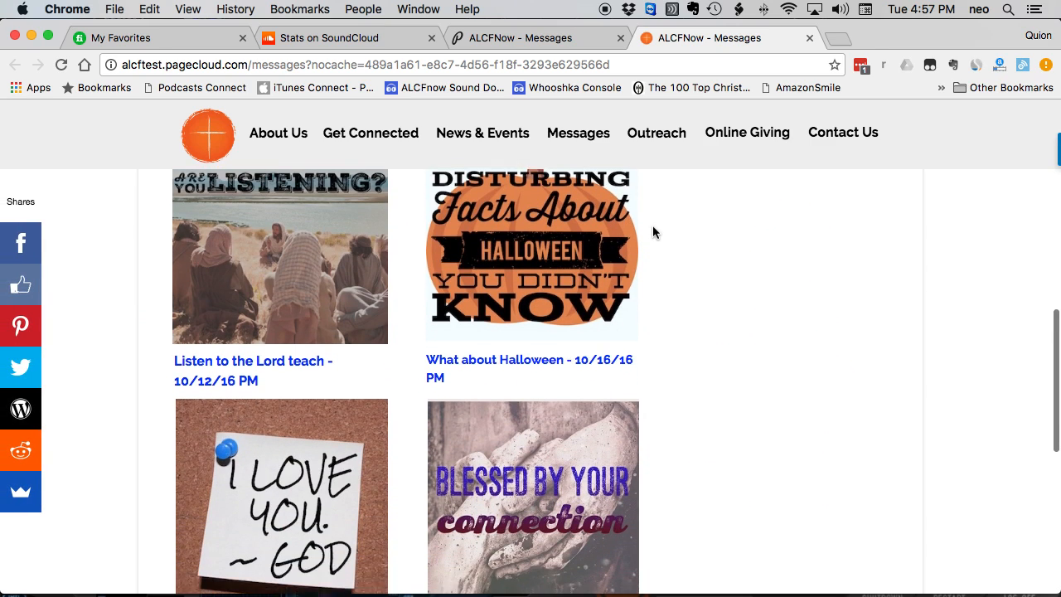
{"action": "scroll", "coordinate": [652, 224], "scroll_direction": "down", "scroll_amount": 3}
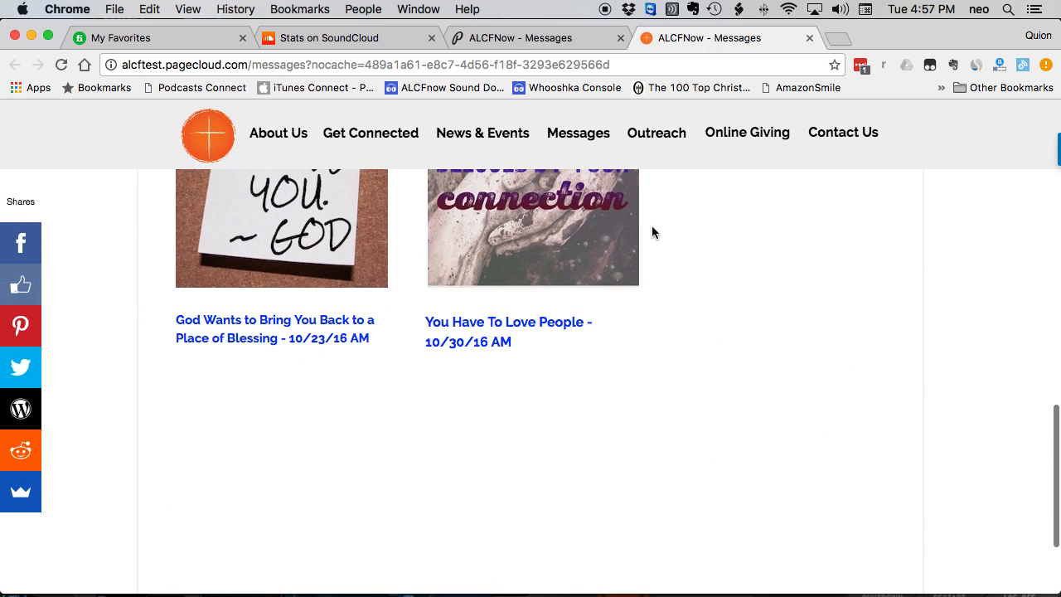
{"action": "scroll", "coordinate": [530, 251], "scroll_direction": "up", "scroll_amount": 4}
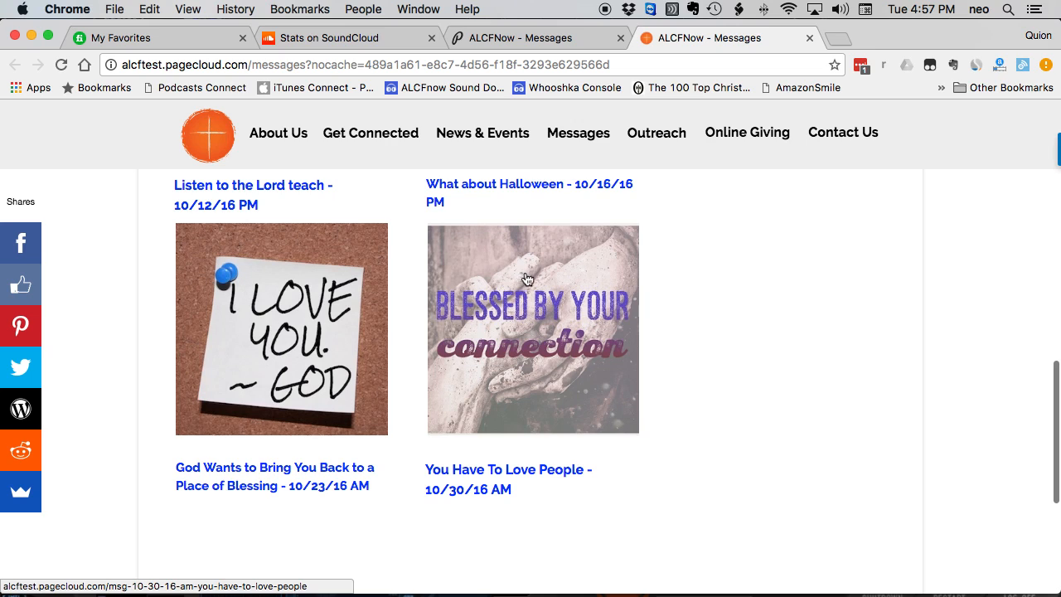
{"action": "scroll", "coordinate": [440, 276], "scroll_direction": "up", "scroll_amount": 10}
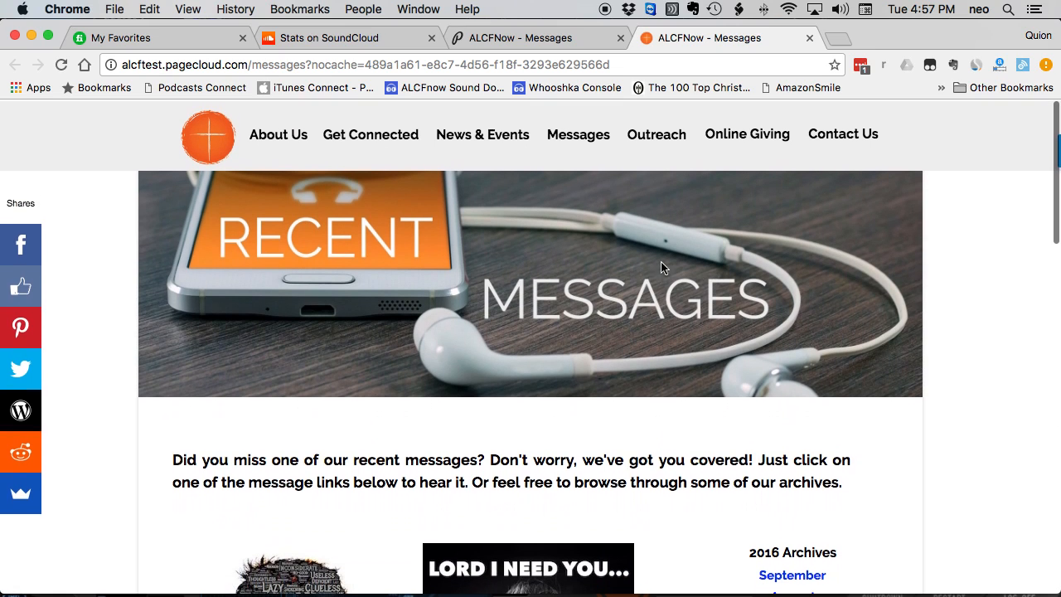
{"action": "scroll", "coordinate": [537, 406], "scroll_direction": "down", "scroll_amount": 10}
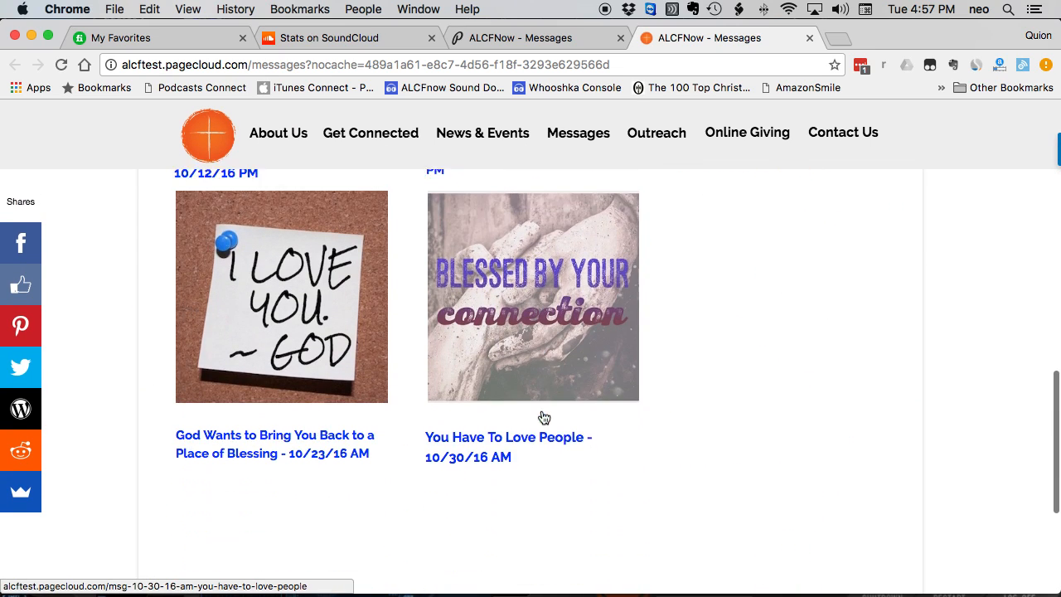
{"action": "scroll", "coordinate": [542, 415], "scroll_direction": "down", "scroll_amount": 5}
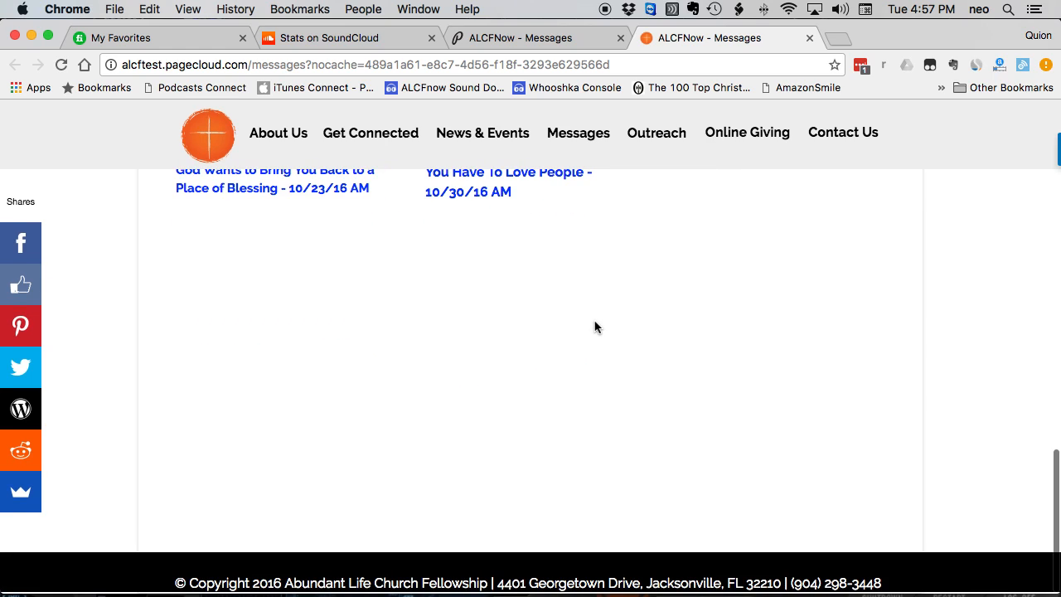
{"action": "scroll", "coordinate": [595, 327], "scroll_direction": "up", "scroll_amount": 8}
{"action": "scroll", "coordinate": [461, 514], "scroll_direction": "down", "scroll_amount": 8}
{"action": "scroll", "coordinate": [563, 458], "scroll_direction": "up", "scroll_amount": 12}
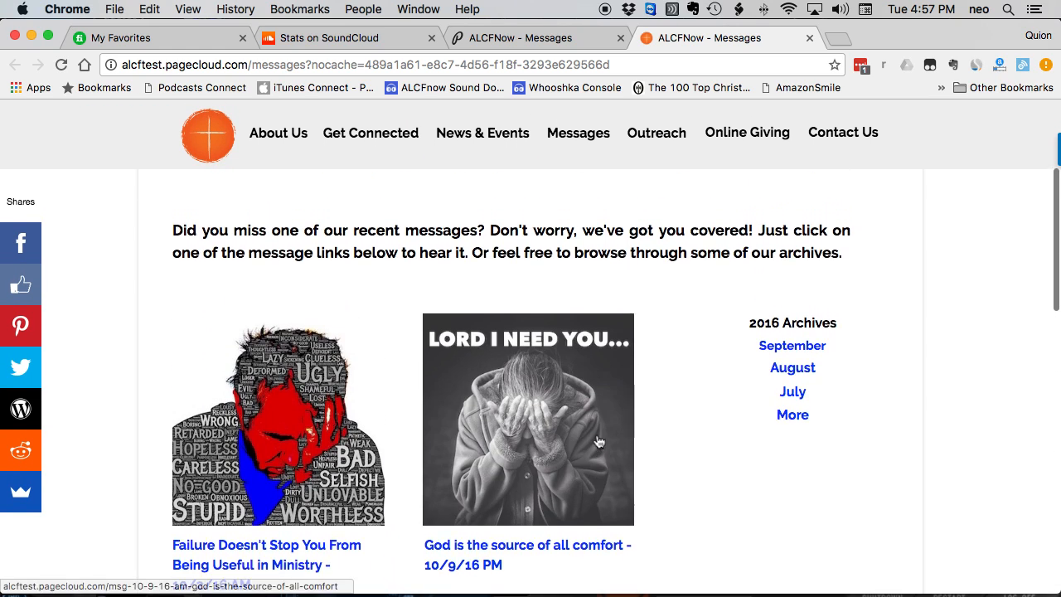
{"action": "scroll", "coordinate": [597, 442], "scroll_direction": "up", "scroll_amount": 5}
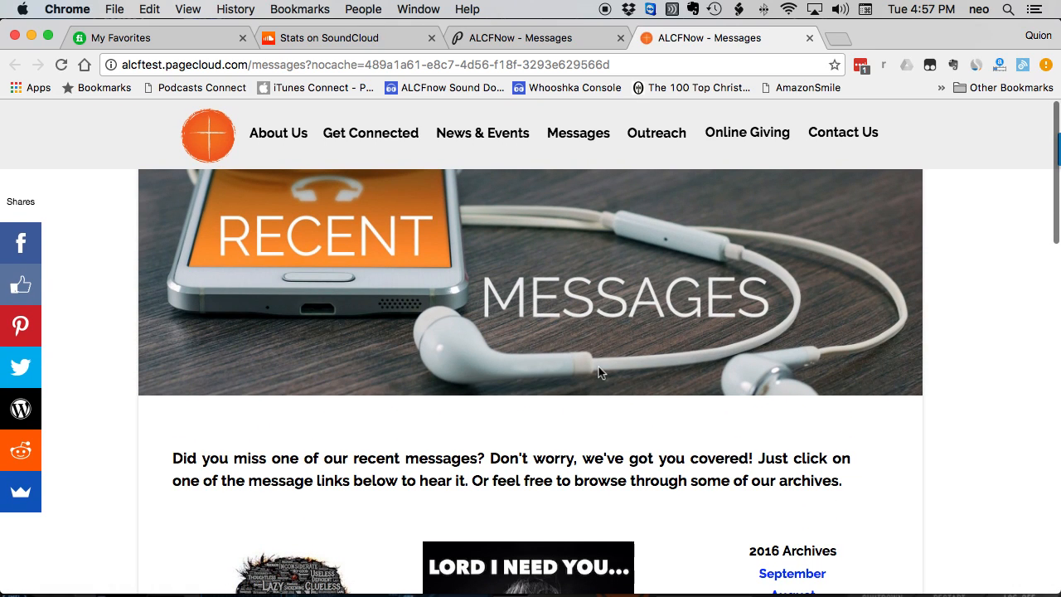
{"action": "scroll", "coordinate": [590, 385], "scroll_direction": "down", "scroll_amount": 10}
{"action": "scroll", "coordinate": [590, 382], "scroll_direction": "down", "scroll_amount": 1}
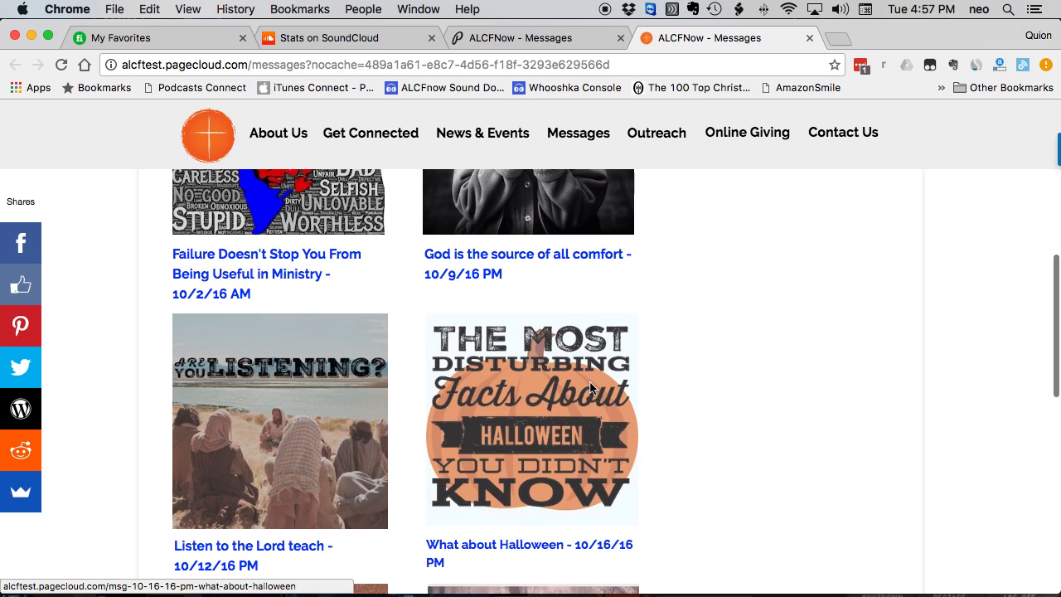
{"action": "scroll", "coordinate": [590, 386], "scroll_direction": "down", "scroll_amount": 3}
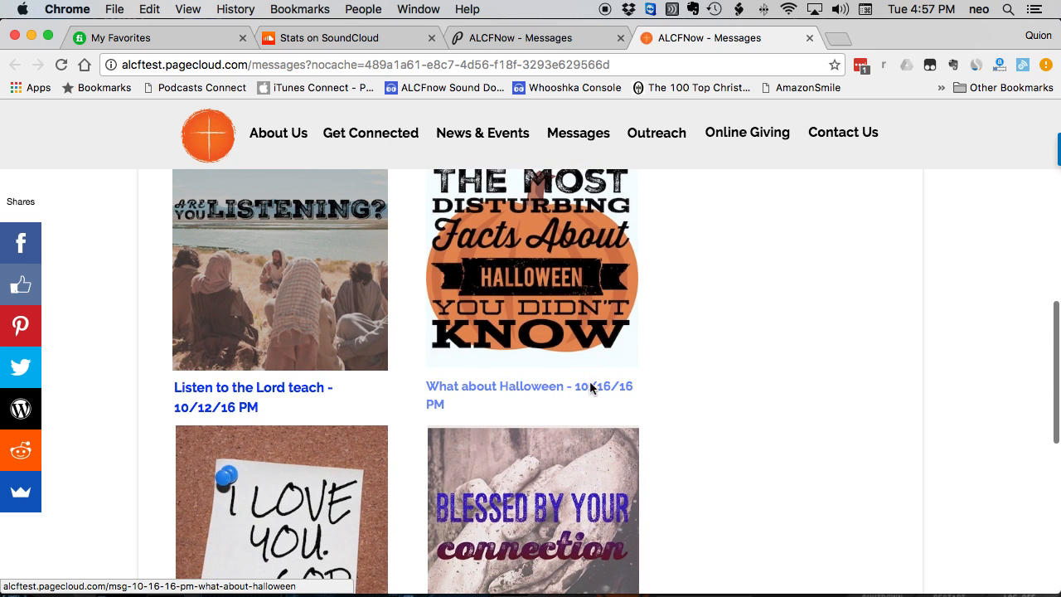
{"action": "scroll", "coordinate": [590, 386], "scroll_direction": "down", "scroll_amount": 2}
{"action": "scroll", "coordinate": [590, 386], "scroll_direction": "up", "scroll_amount": 4}
{"action": "scroll", "coordinate": [590, 387], "scroll_direction": "down", "scroll_amount": 4}
{"action": "scroll", "coordinate": [590, 386], "scroll_direction": "down", "scroll_amount": 2}
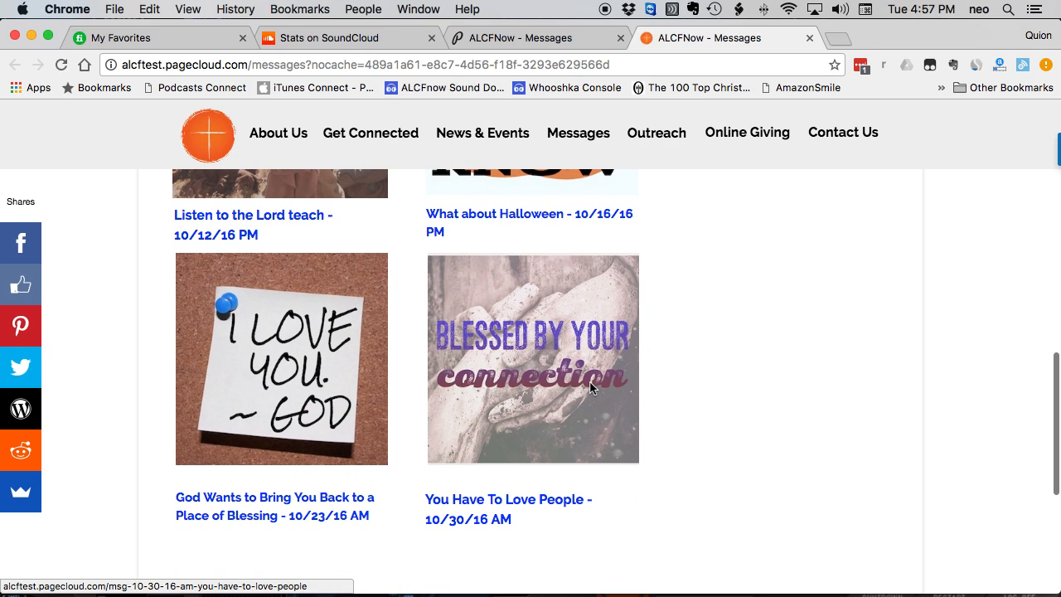